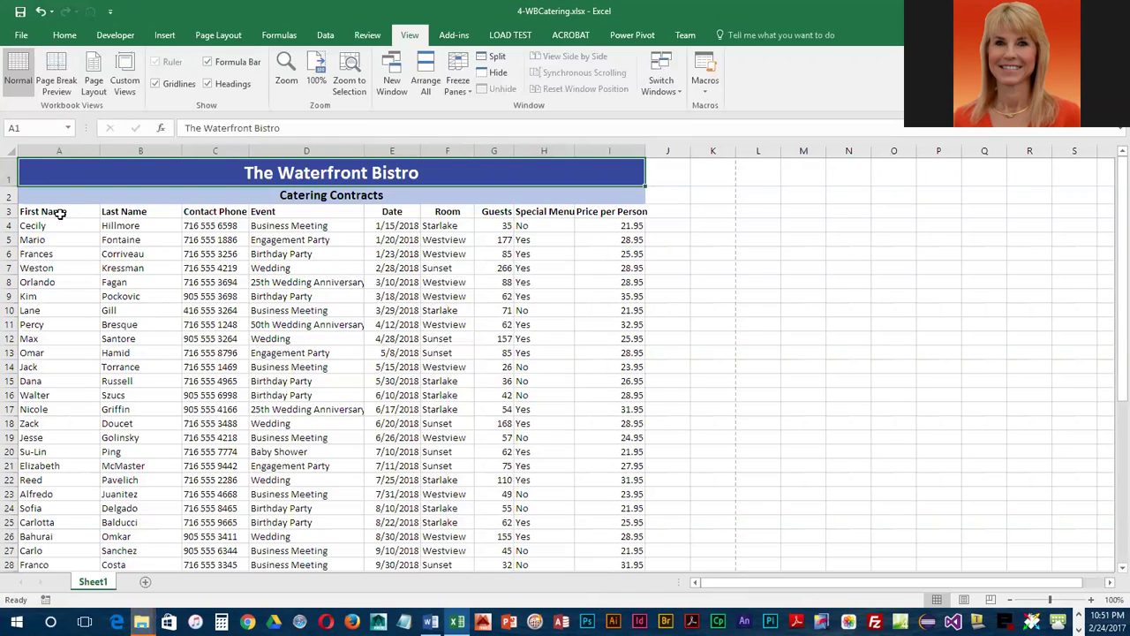
# Format the range A3:I41 as a table with headers, using a gray banded Medium table style.
pyautogui.moveTo(59, 213); pyautogui.dragTo(609, 547)
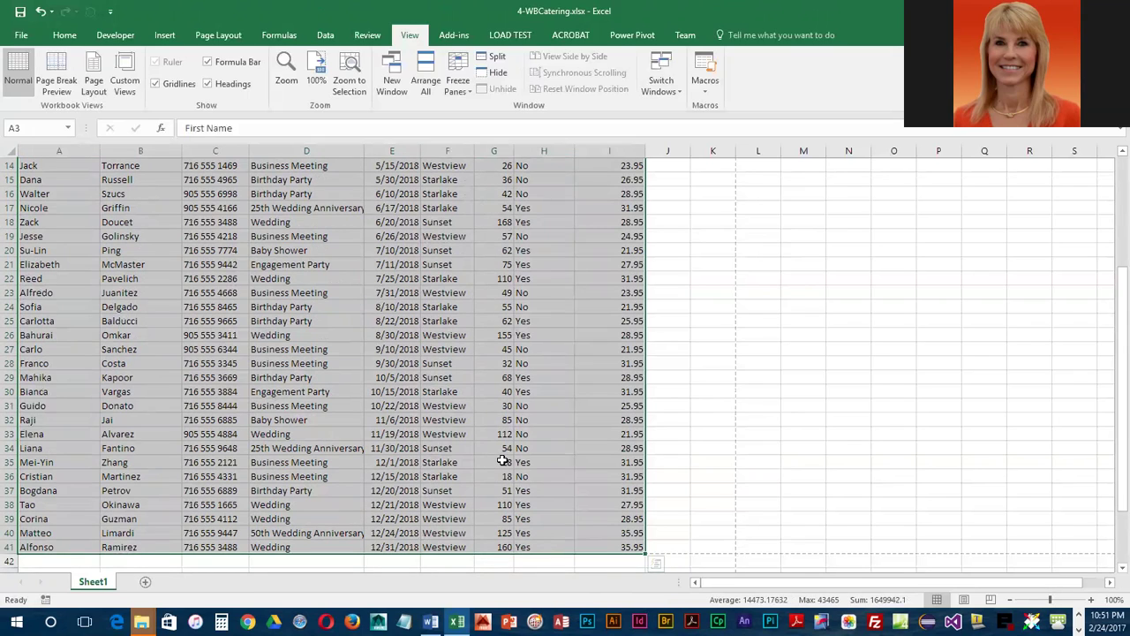
pyautogui.click(70, 35)
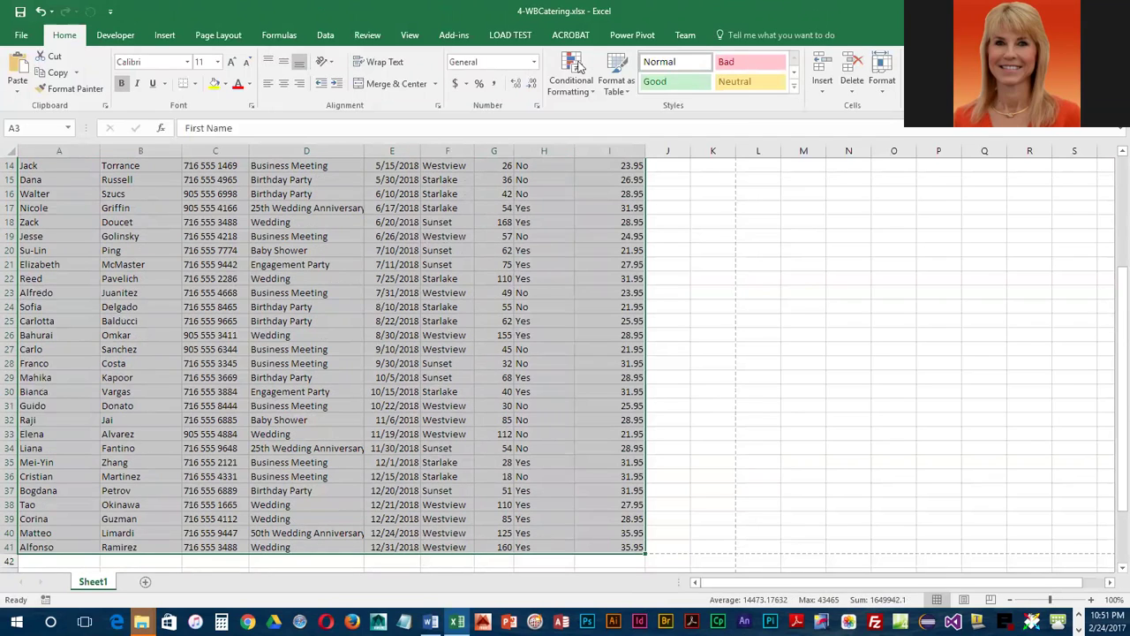
pyautogui.click(618, 86)
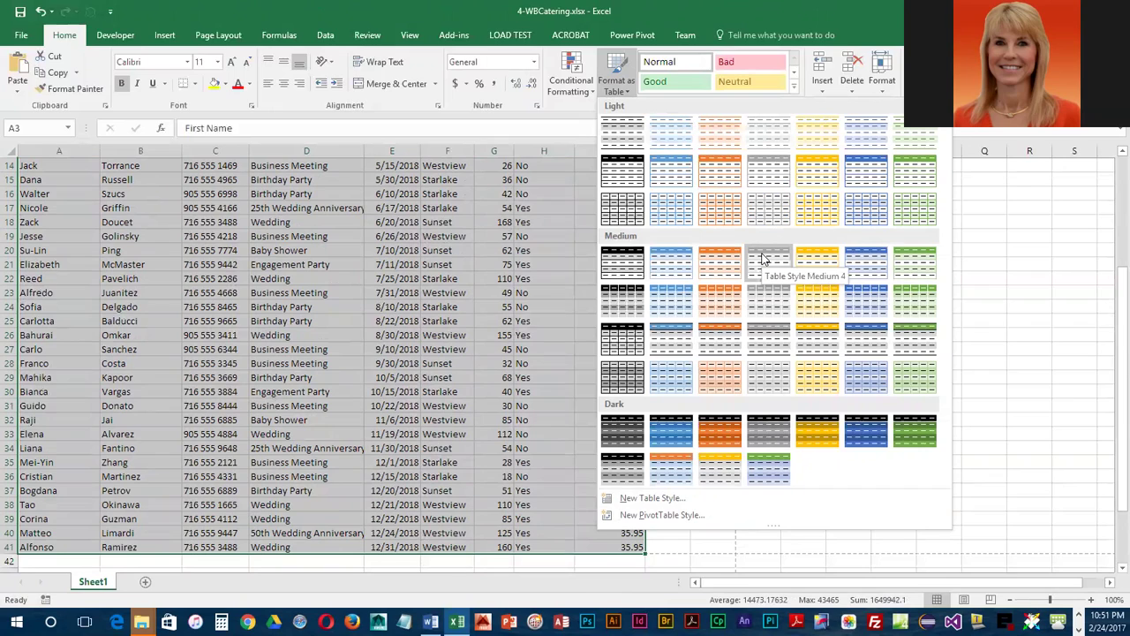
pyautogui.click(772, 347)
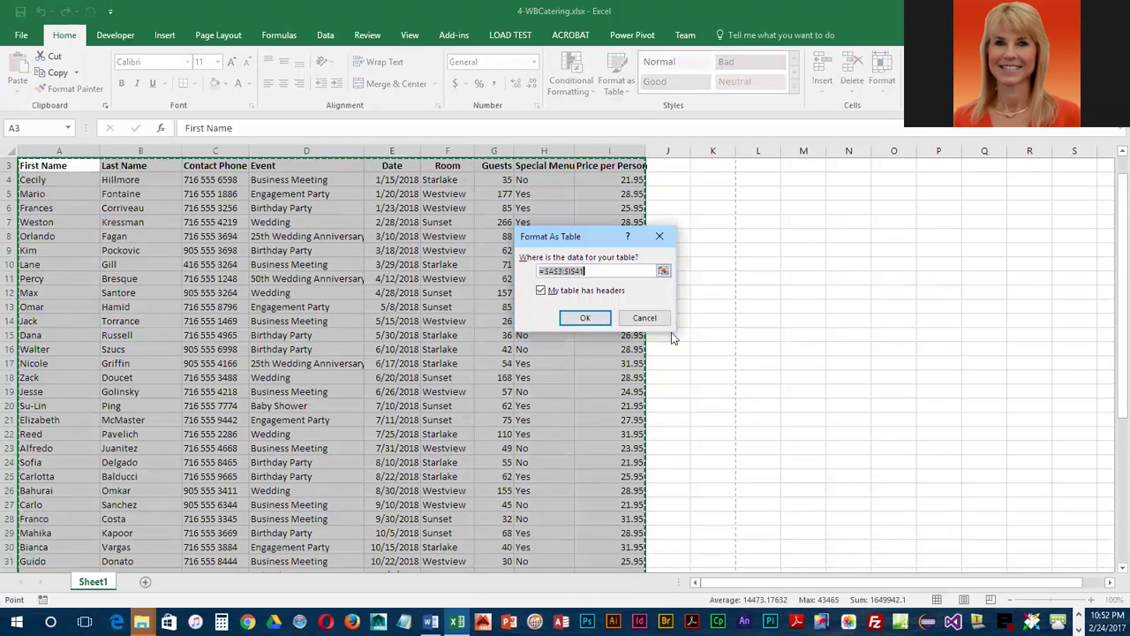
pyautogui.click(540, 290)
pyautogui.click(541, 289)
pyautogui.click(586, 319)
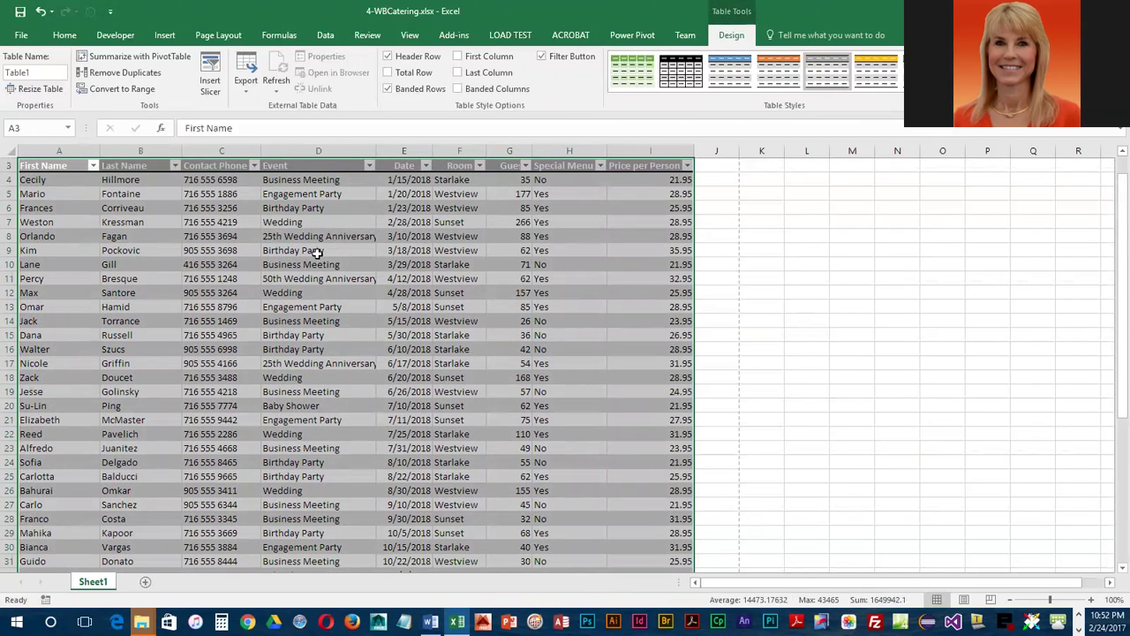
pyautogui.click(323, 222)
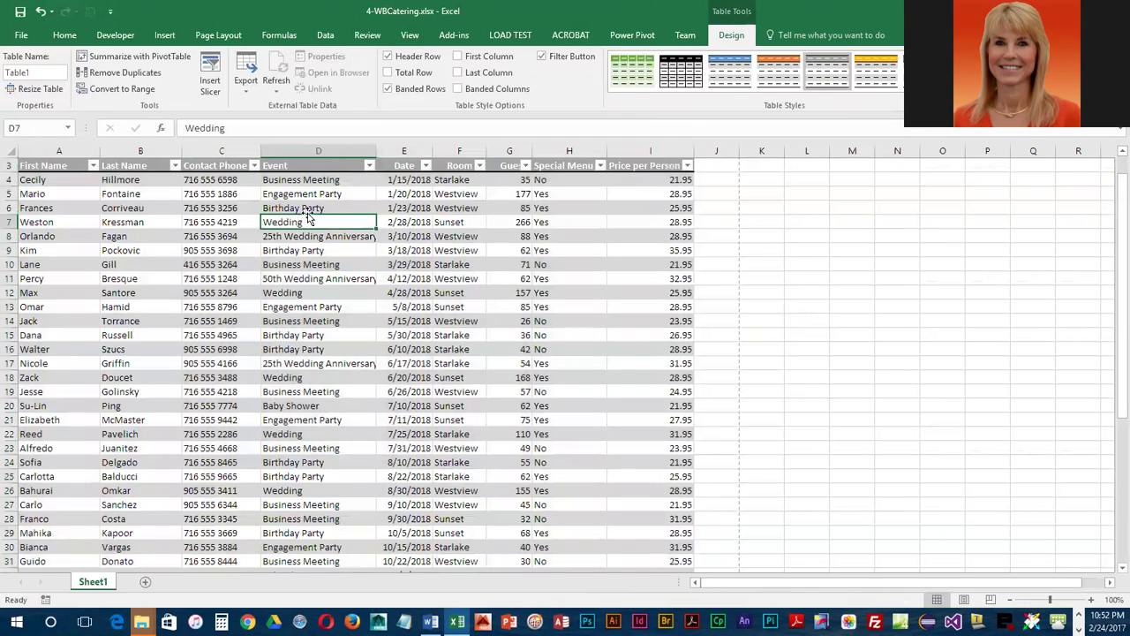
# Start a new record in row 42, directly below the table, with the client's first and last name.
pyautogui.scroll(1, 316, 240)
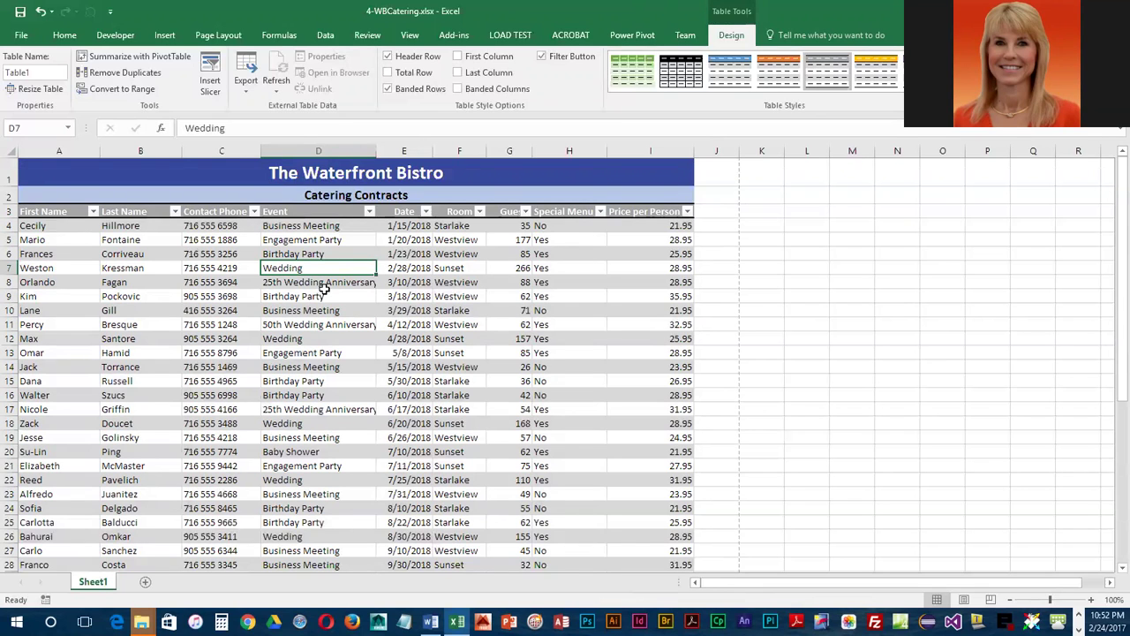
pyautogui.scroll(-1, 323, 289)
pyautogui.scroll(1, 318, 294)
pyautogui.scroll(-2, 452, 433)
pyautogui.scroll(-4, 452, 435)
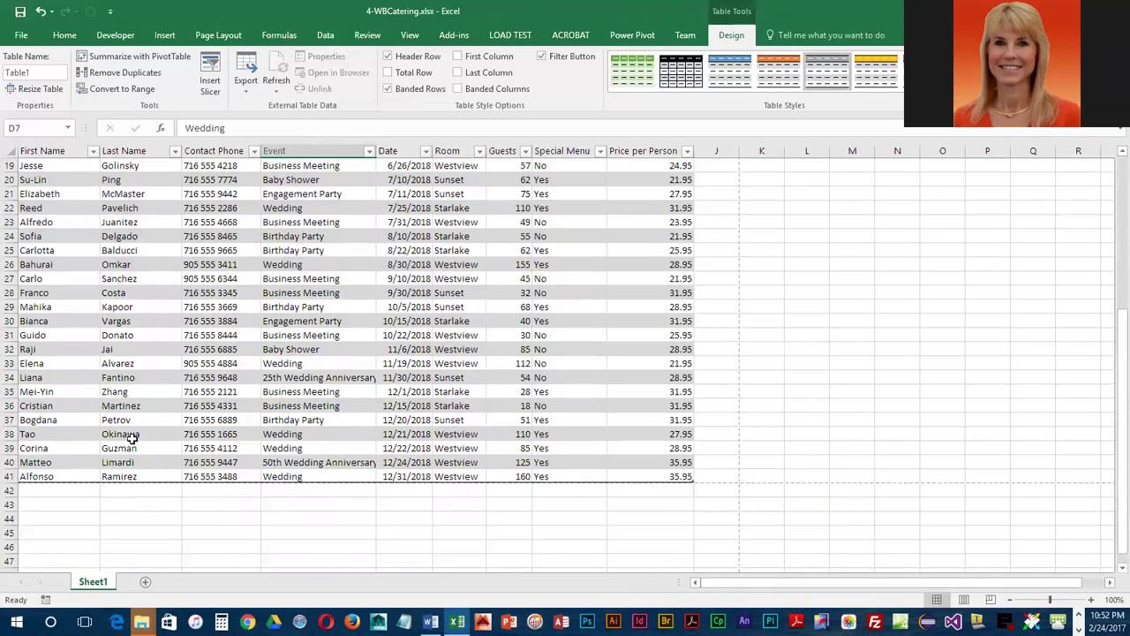
pyautogui.click(58, 488)
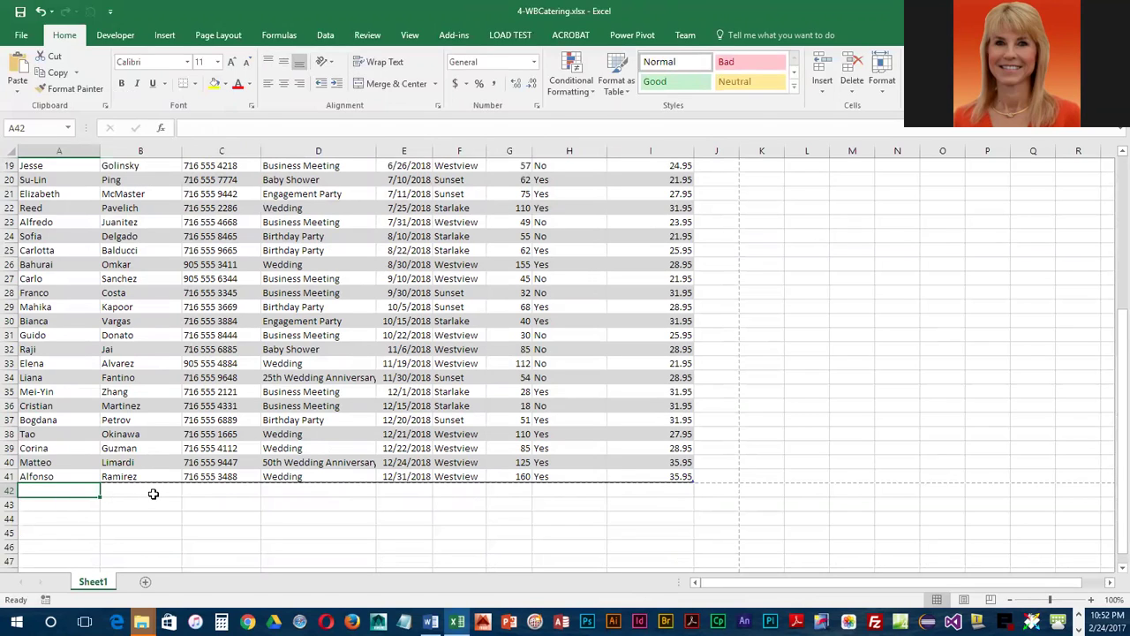
pyautogui.write('Sonora')
pyautogui.press('Tab')
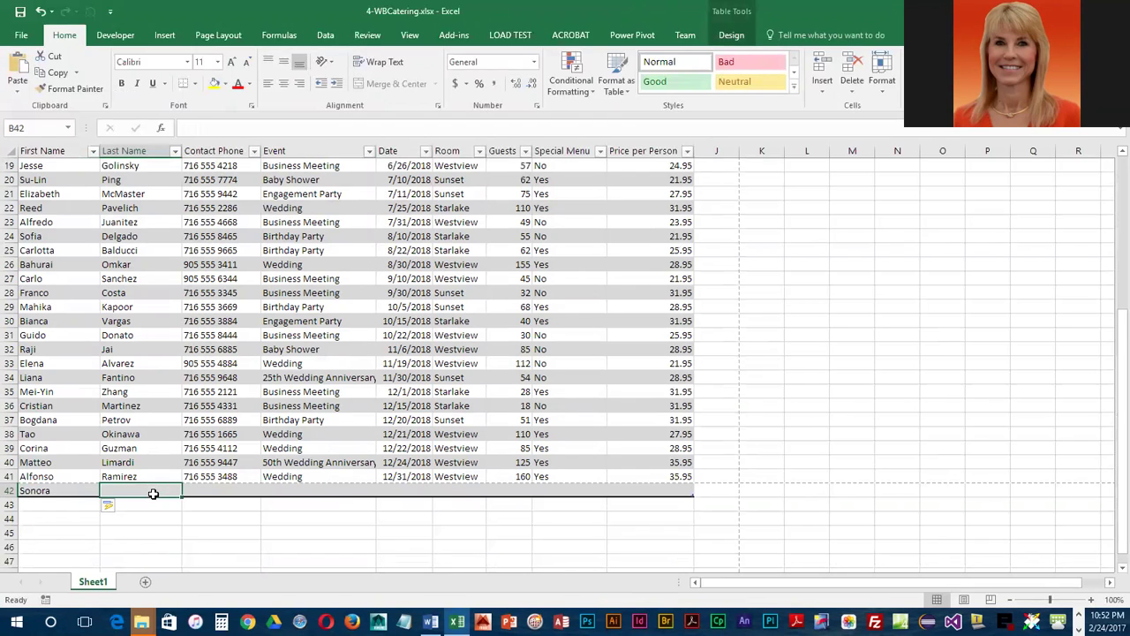
pyautogui.write('Y33')
pyautogui.press('BackSpace')
pyautogui.press('BackSpace')
pyautogui.write('ee')
pyautogui.press('Tab')
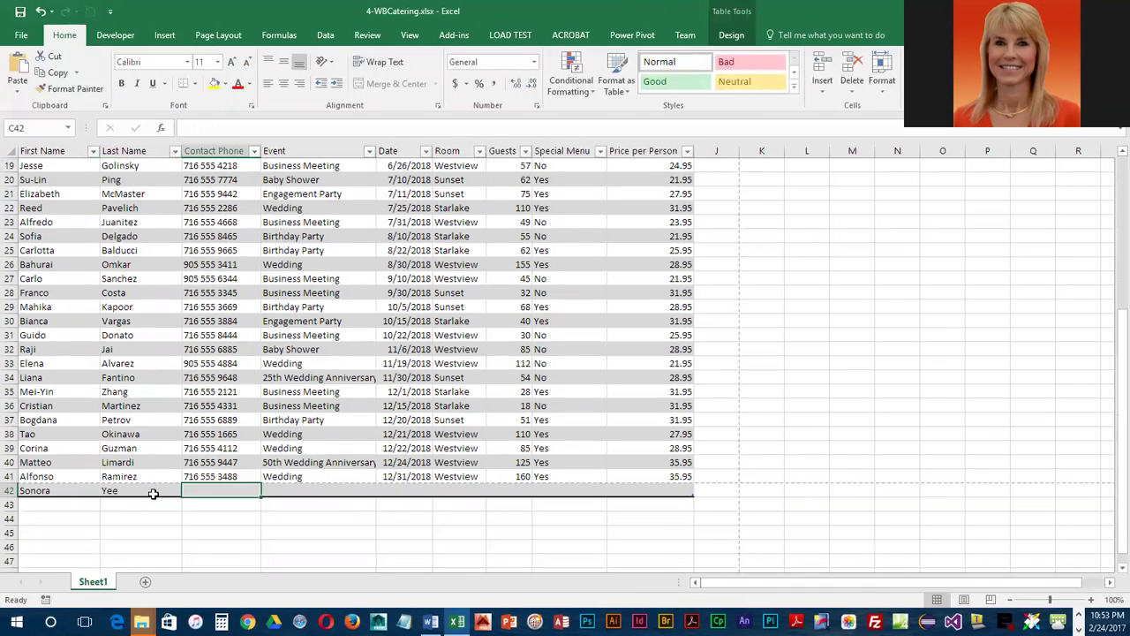
# Enter the client's contact phone number and the event Birthday Party in the row 42 record.
pyautogui.write('71')
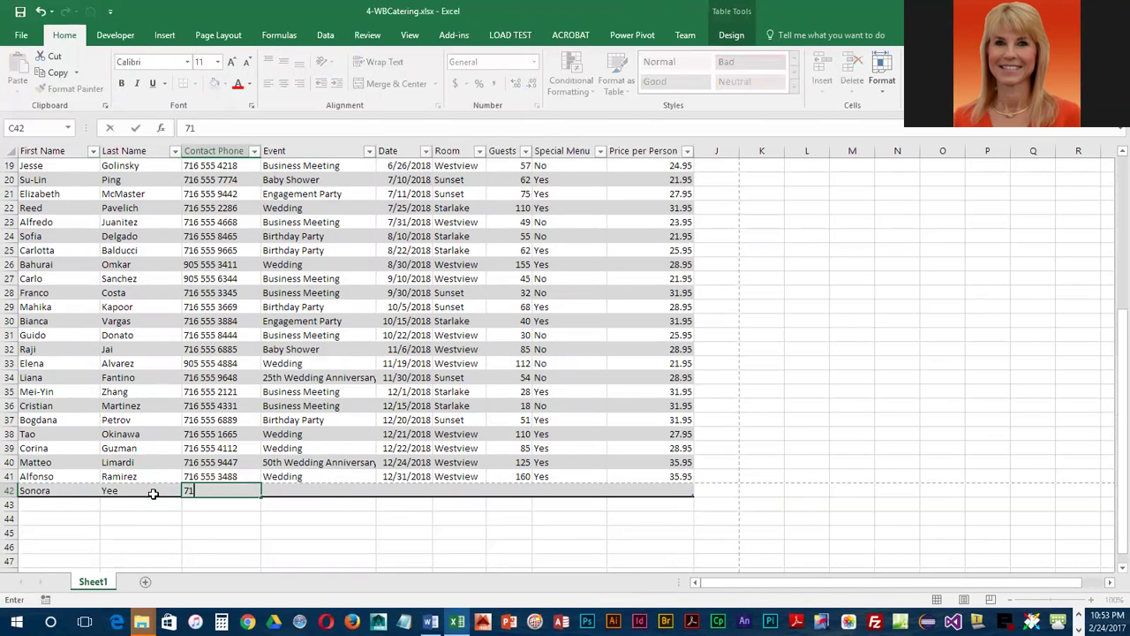
pyautogui.write('6 555 2668')
pyautogui.press('Tab')
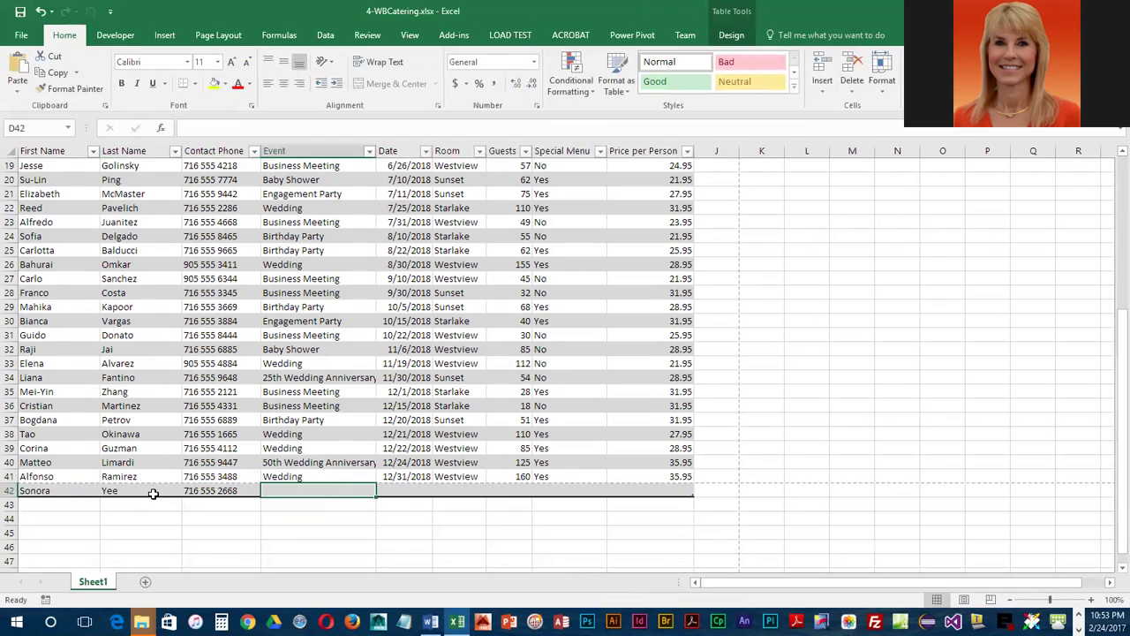
pyautogui.write('B')
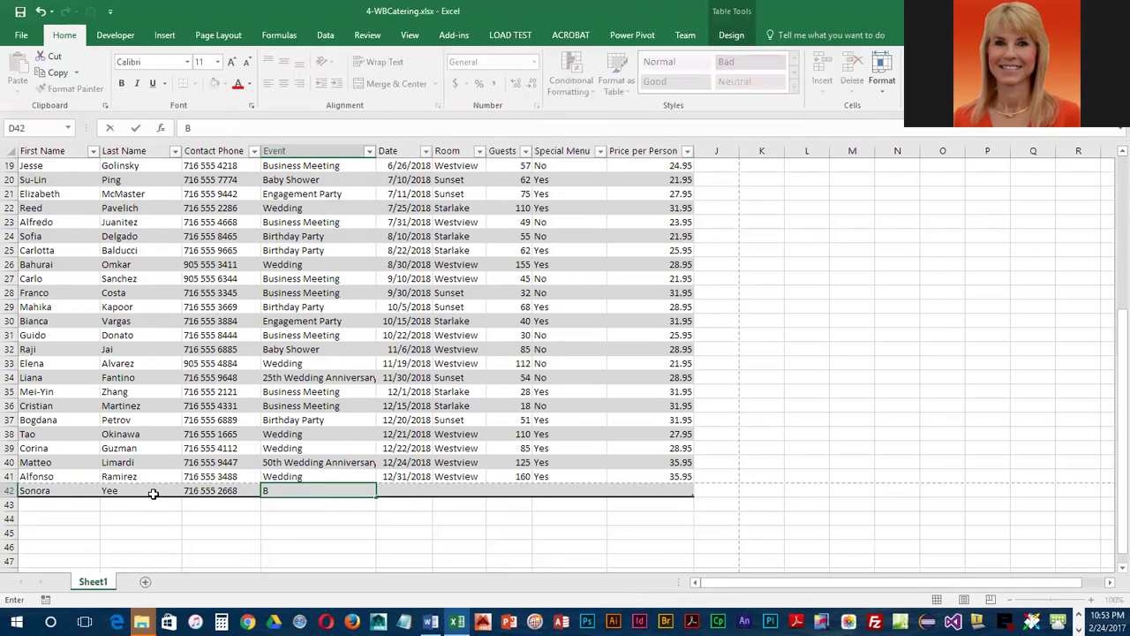
pyautogui.write('irthday Party')
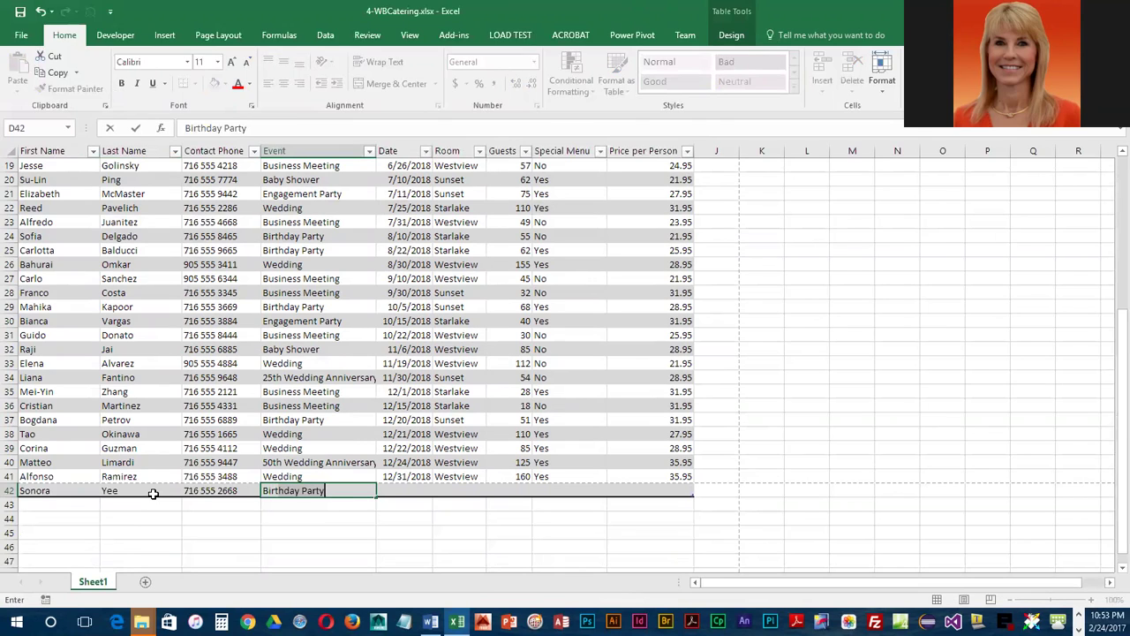
pyautogui.press('Tab')
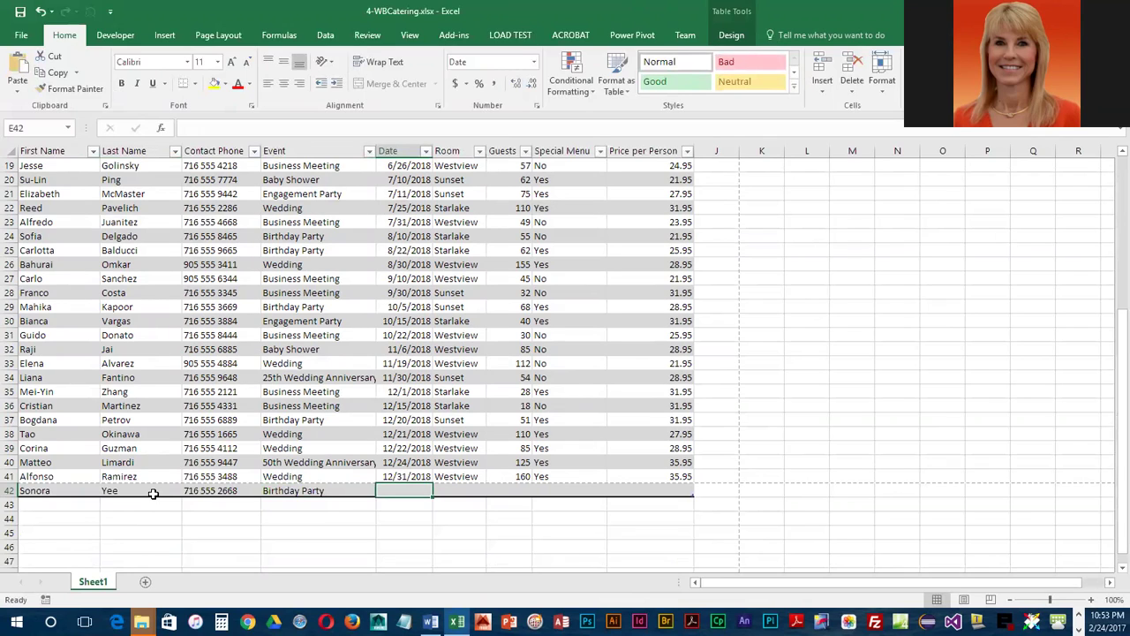
# Set the row 42 record's date to 12/31/2018 and its room to Starlake.
pyautogui.write('12/31/2018')
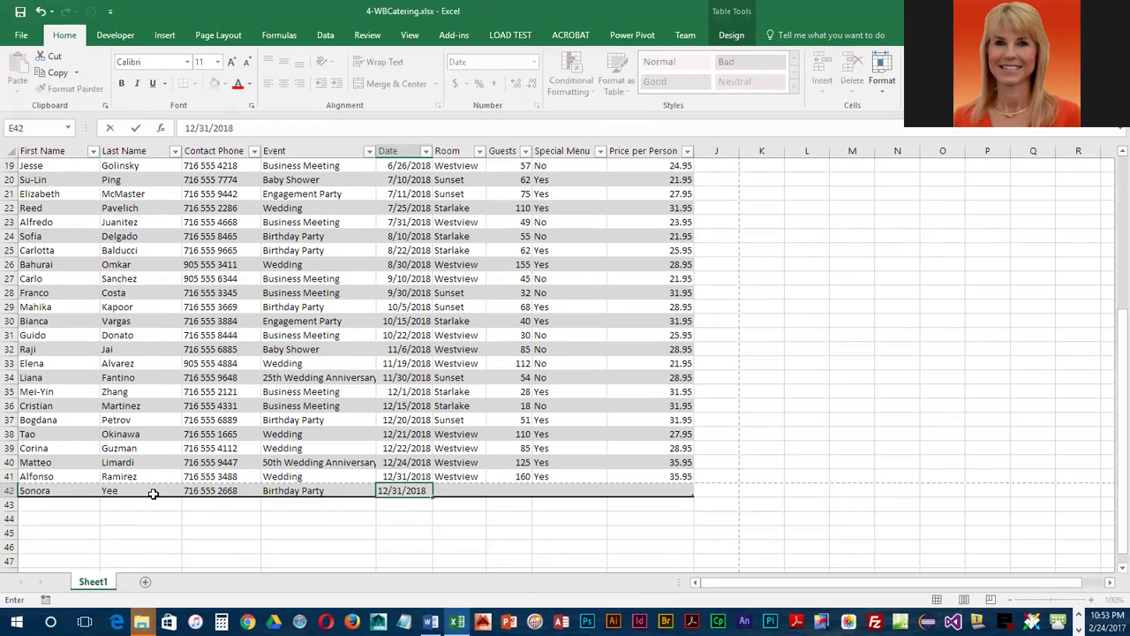
pyautogui.press('Tab')
pyautogui.write('Starlake')
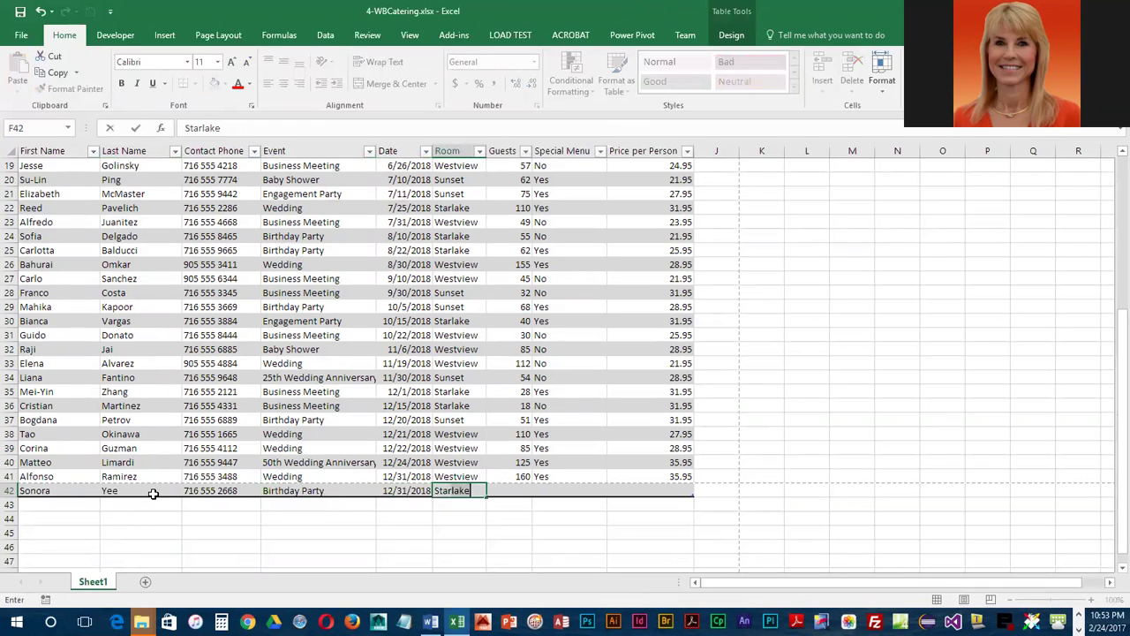
pyautogui.press('Tab')
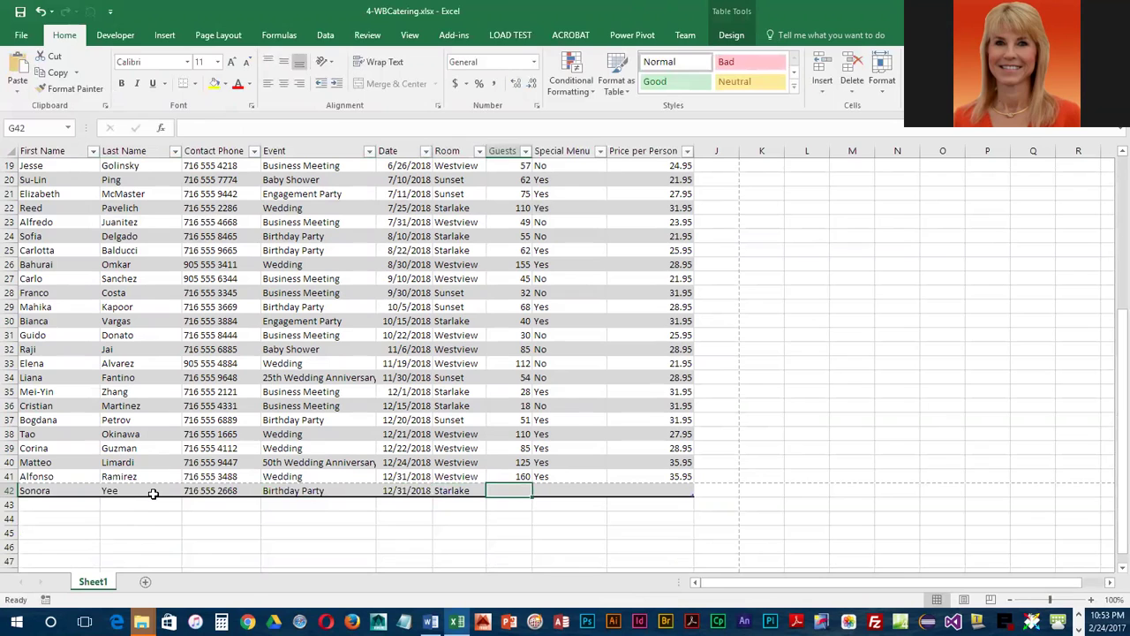
# Complete the row 42 record with 73 guests, Yes for the special menu and a price per person of 31.95.
pyautogui.write('73')
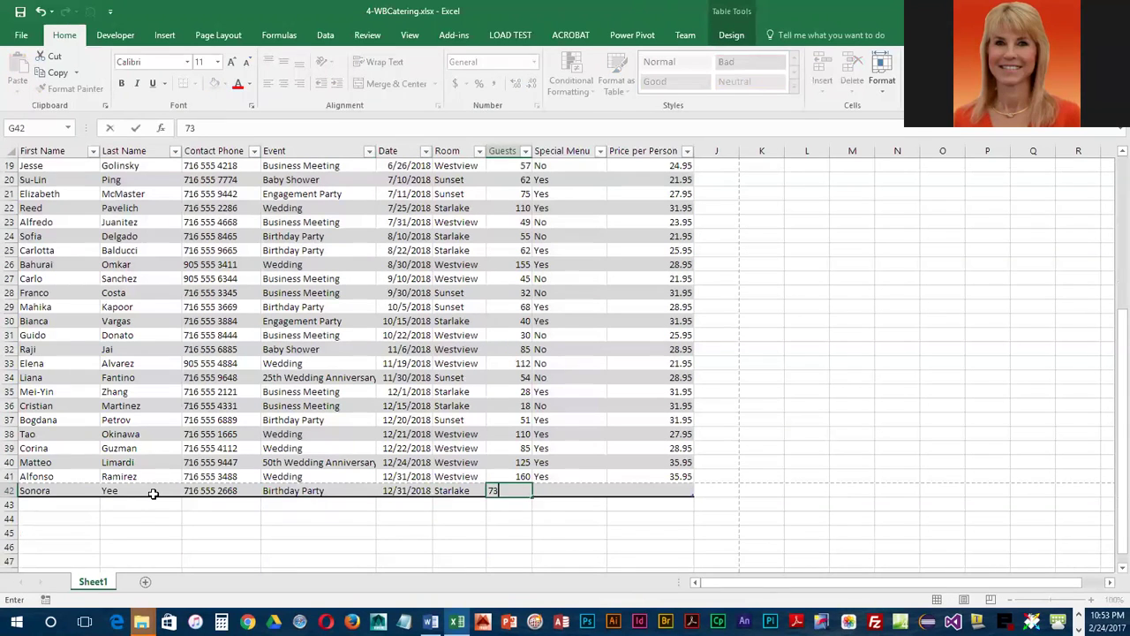
pyautogui.press('Tab')
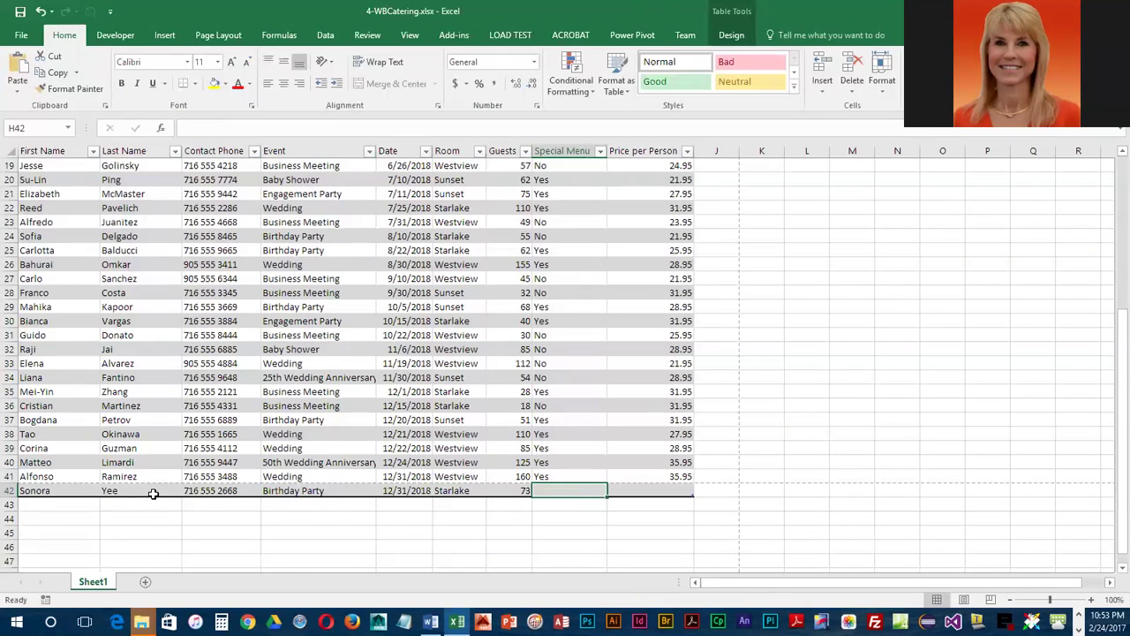
pyautogui.write('Yes')
pyautogui.press('Tab')
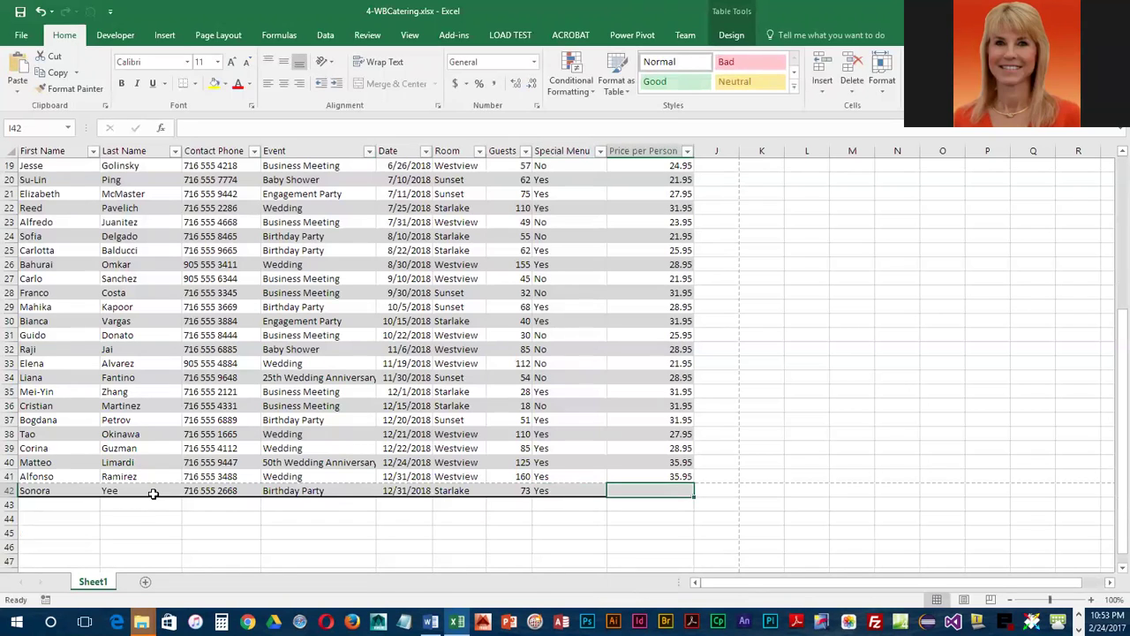
pyautogui.write('31.95')
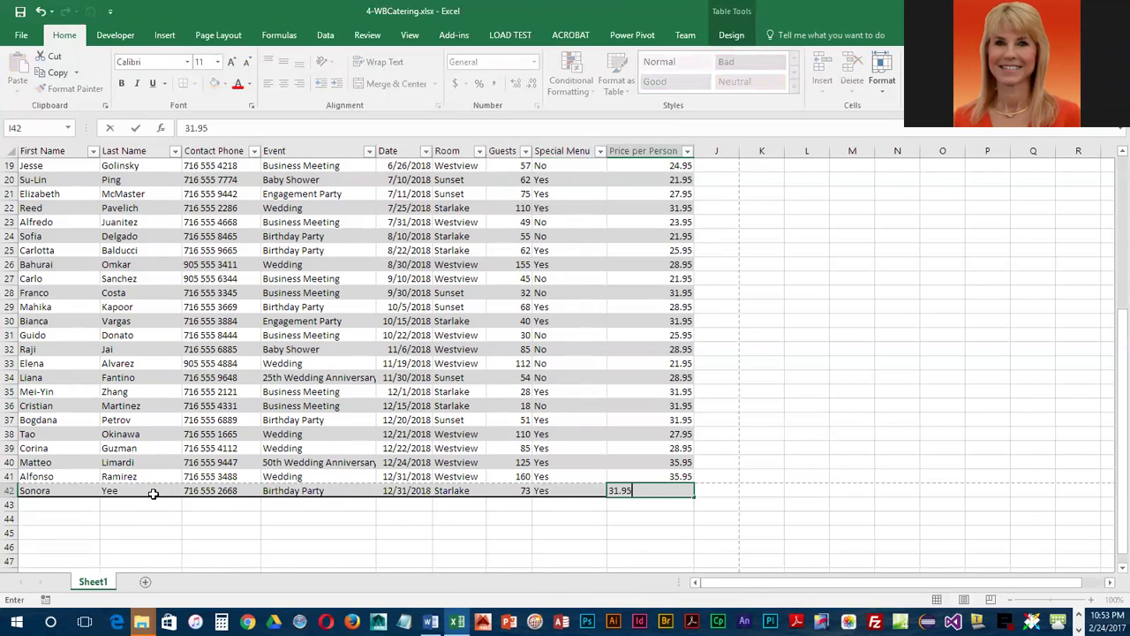
pyautogui.press('Return')
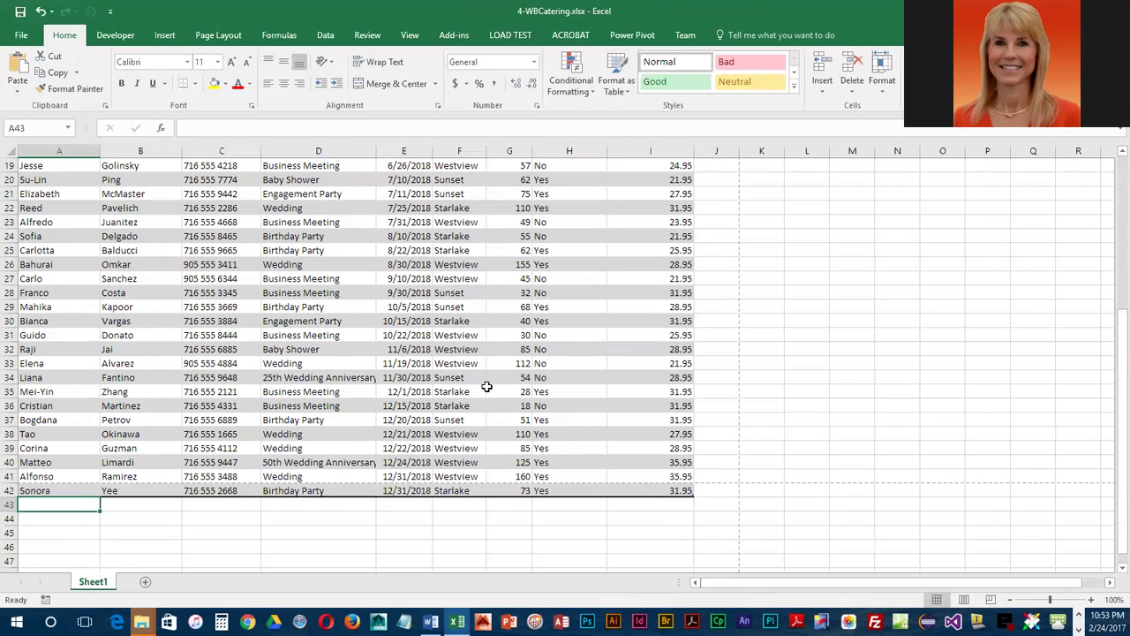
# Add a Contract Total column to the table in J3 and widen column J to fit the heading.
pyautogui.scroll(6, 487, 386)
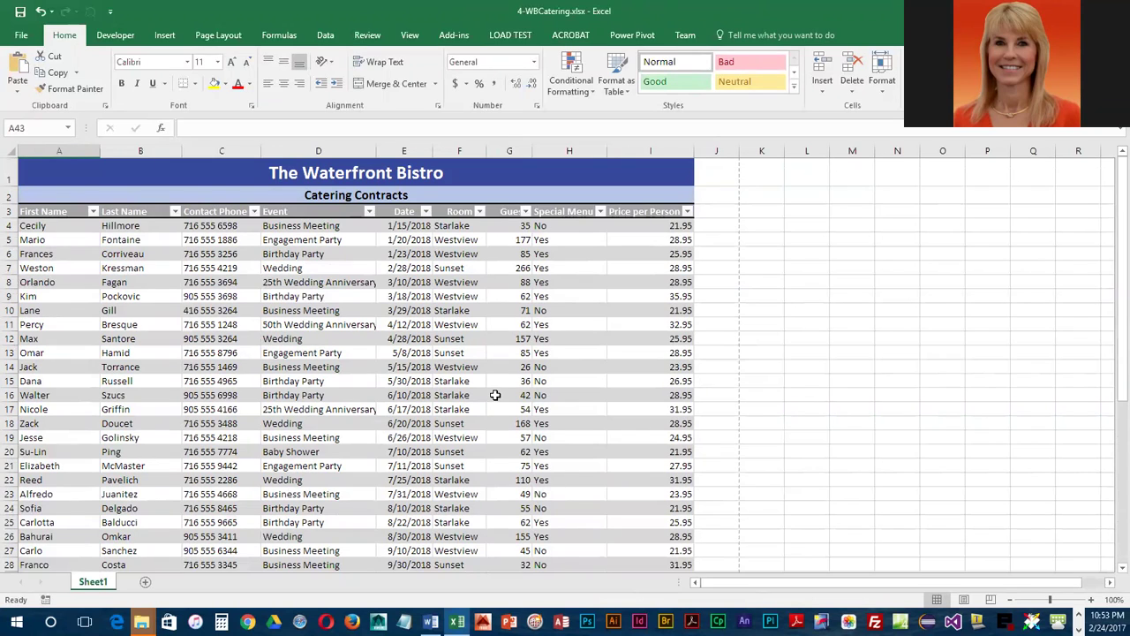
pyautogui.click(725, 213)
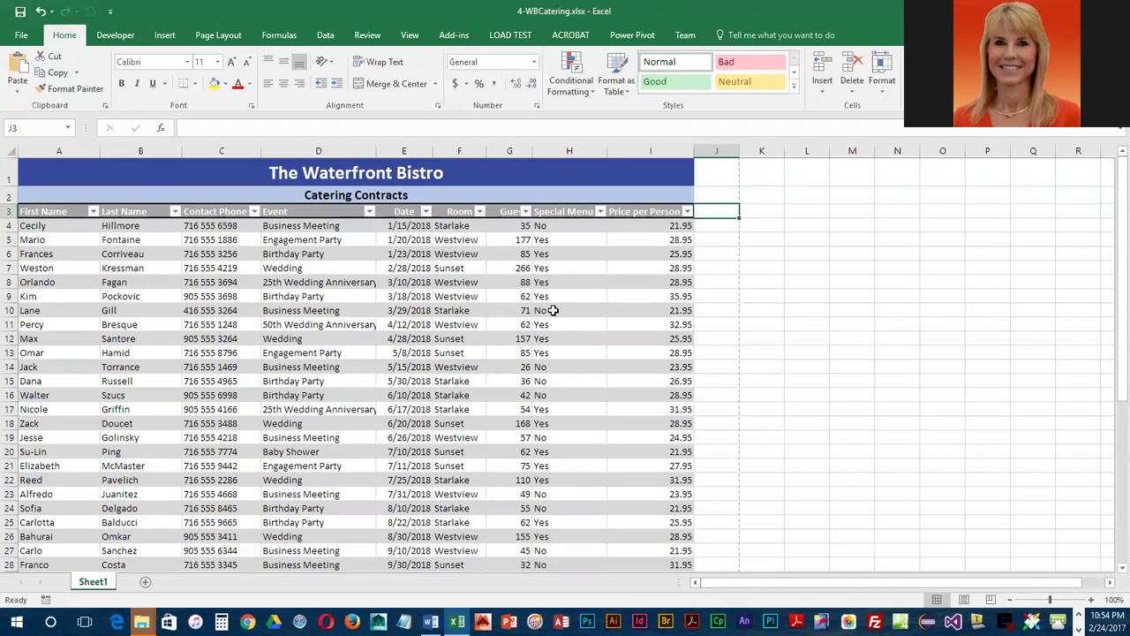
pyautogui.write('Contract Total')
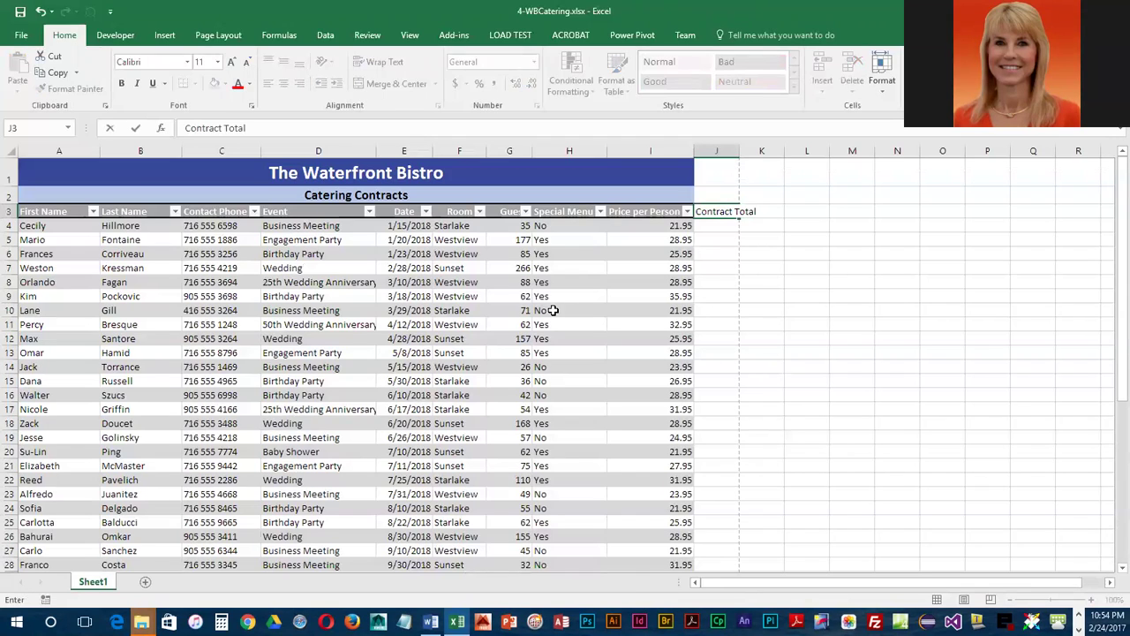
pyautogui.press('Return')
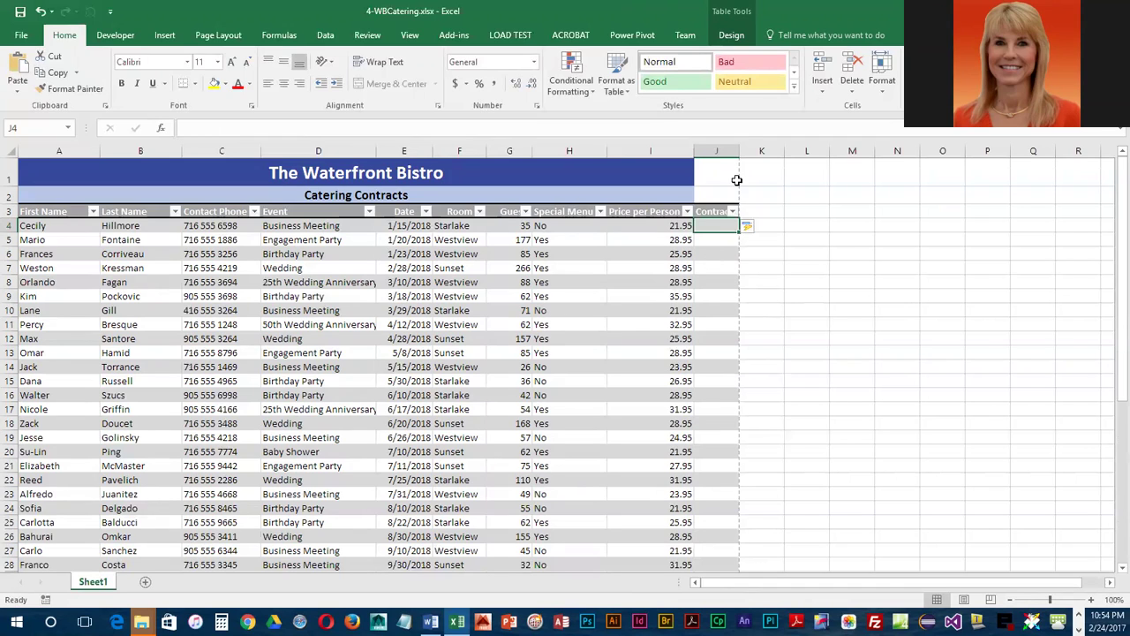
pyautogui.moveTo(739, 151); pyautogui.dragTo(763, 153)
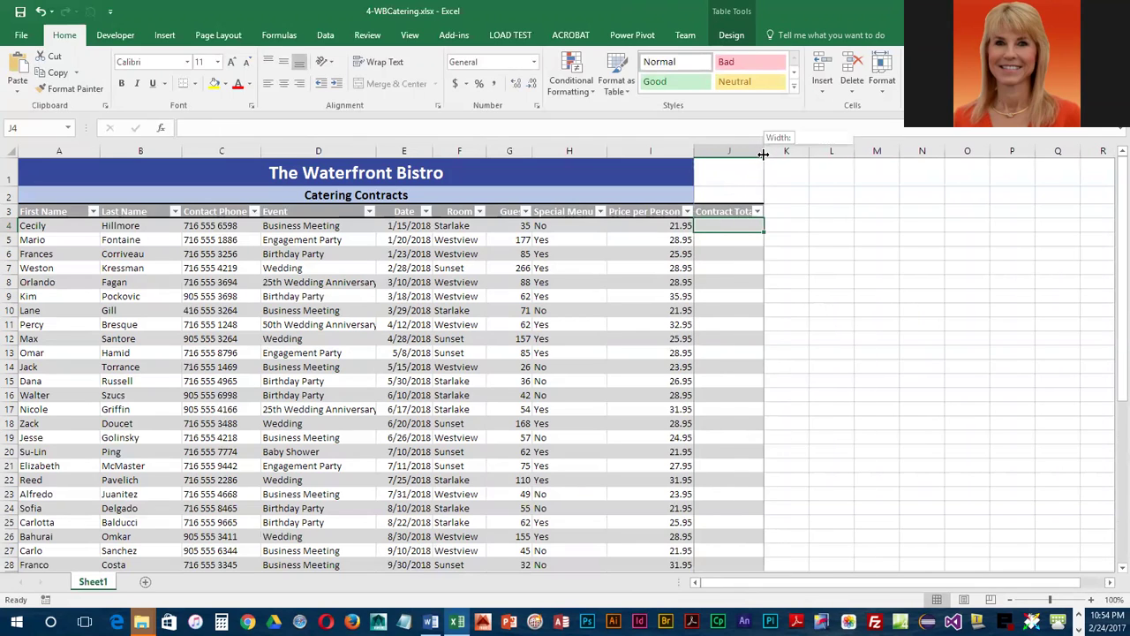
pyautogui.moveTo(772, 151); pyautogui.dragTo(773, 151)
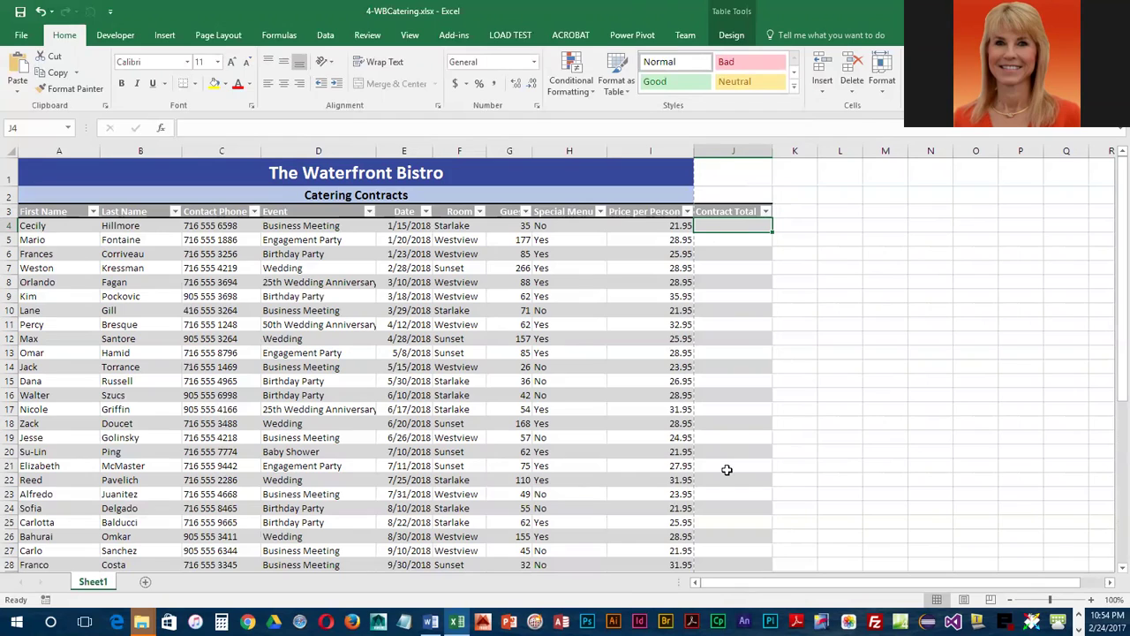
pyautogui.write('=')
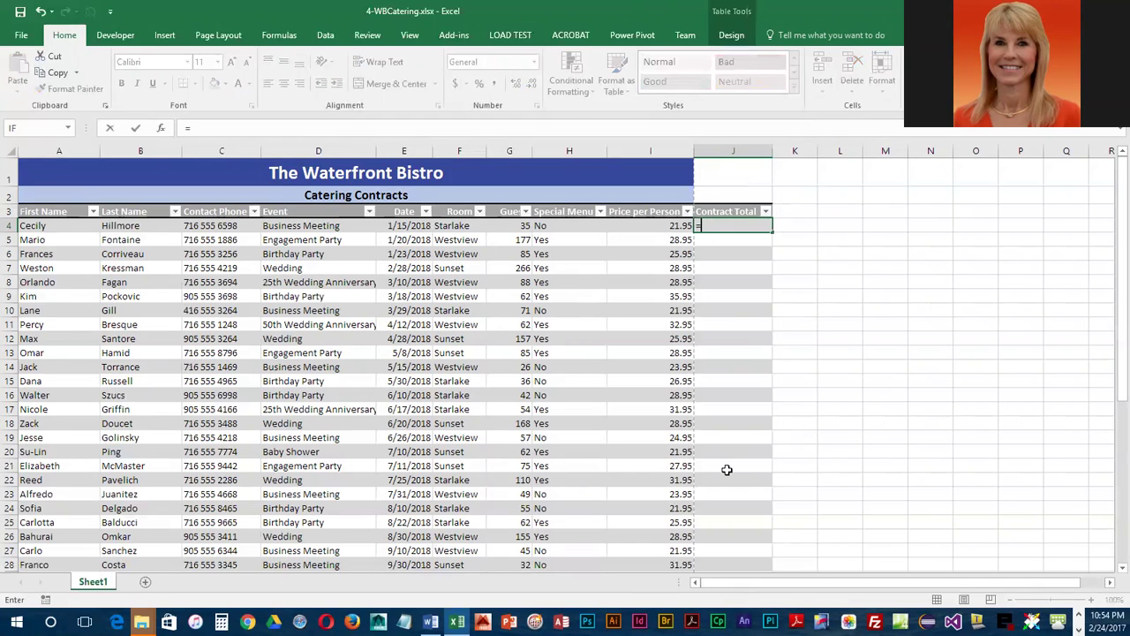
pyautogui.click(509, 226)
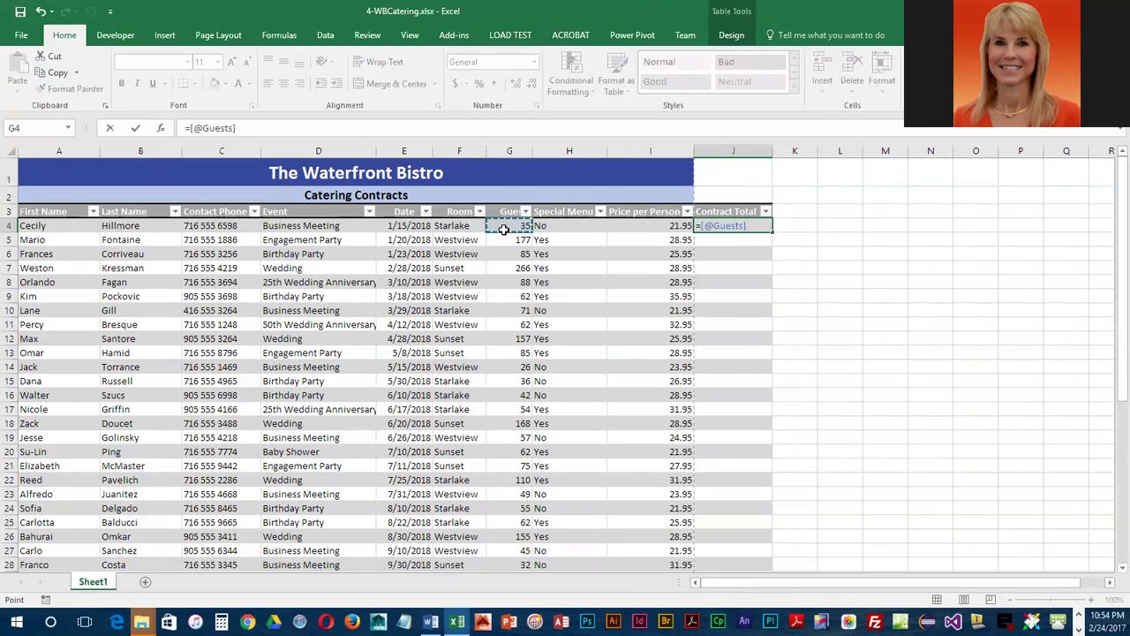
pyautogui.write('*')
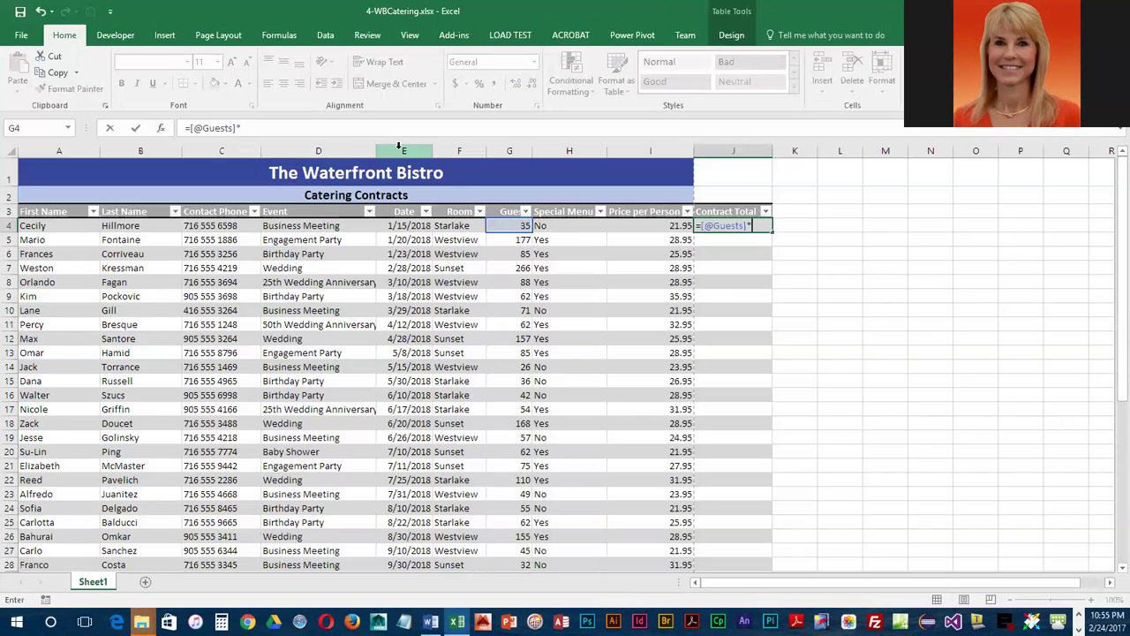
pyautogui.click(675, 226)
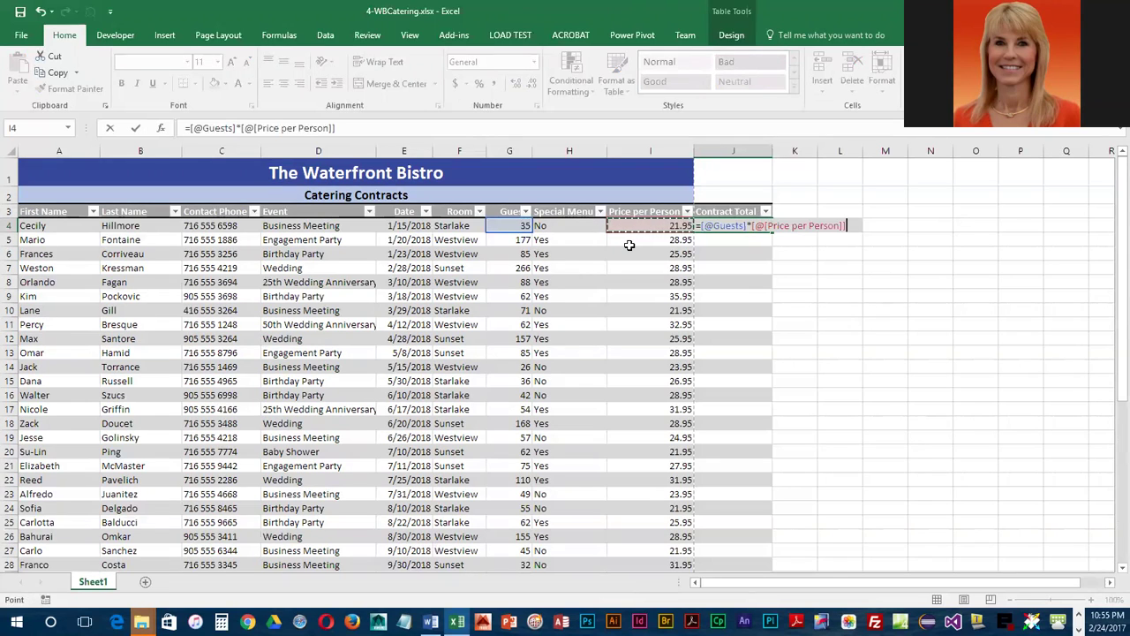
pyautogui.press('Return')
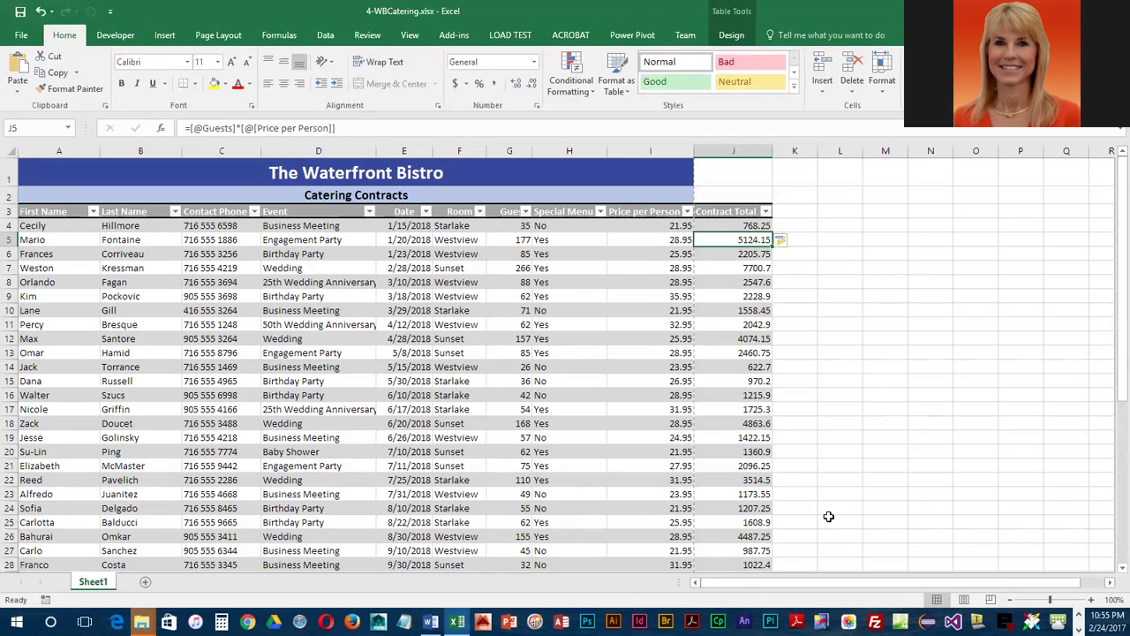
# Undo the structured-reference formula in the Contract Total column and fill the column from J4 with =g4*i4 instead.
pyautogui.click(731, 224)
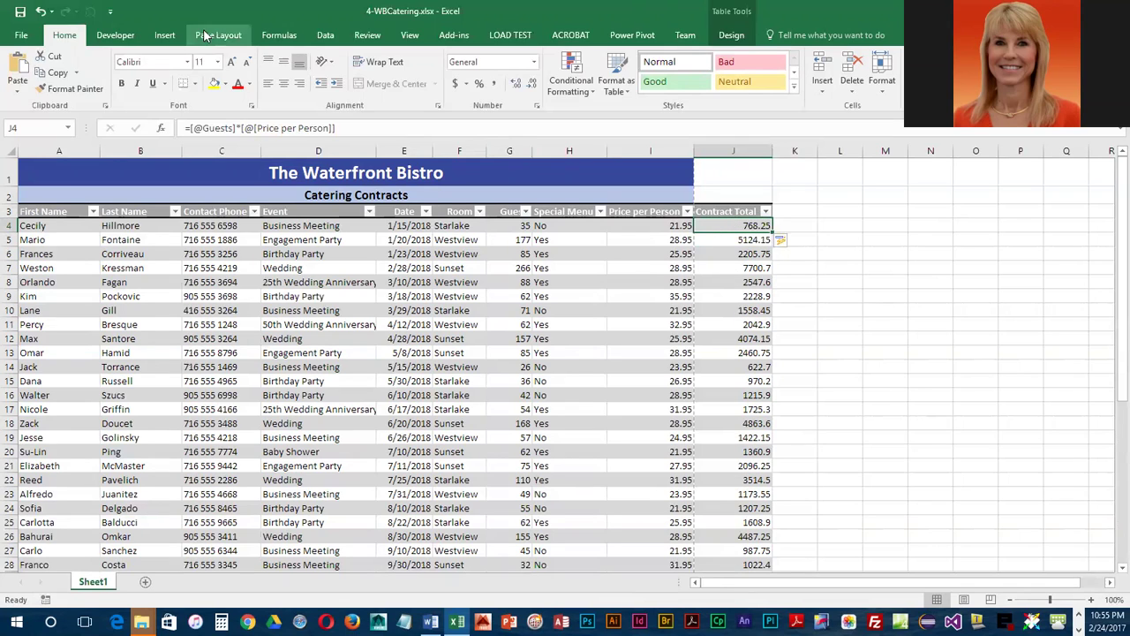
pyautogui.click(40, 13)
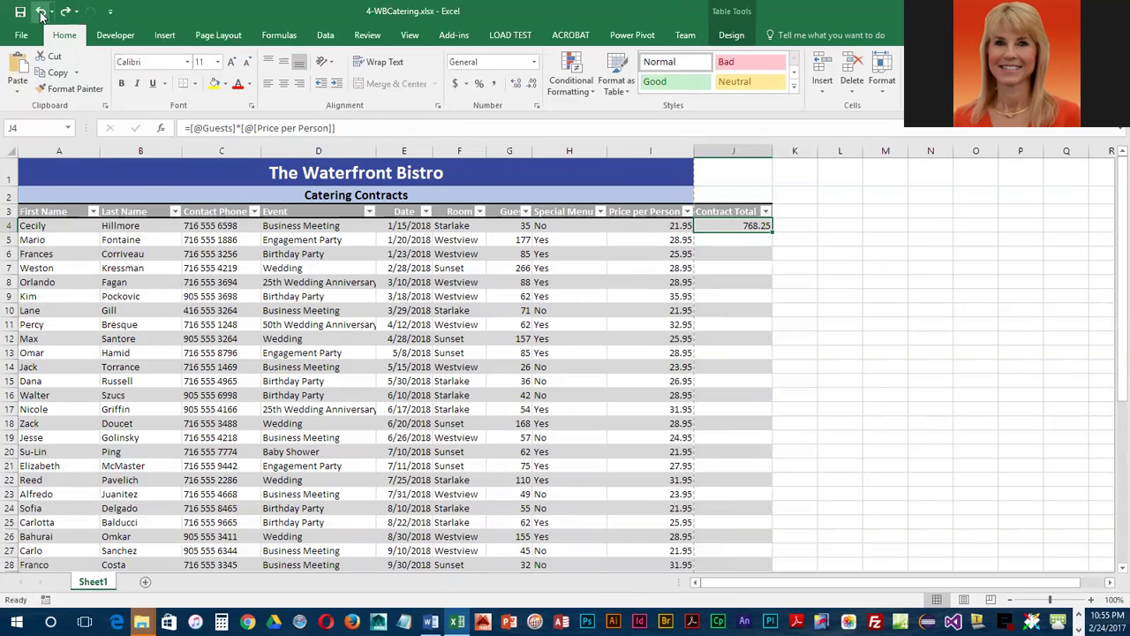
pyautogui.click(40, 13)
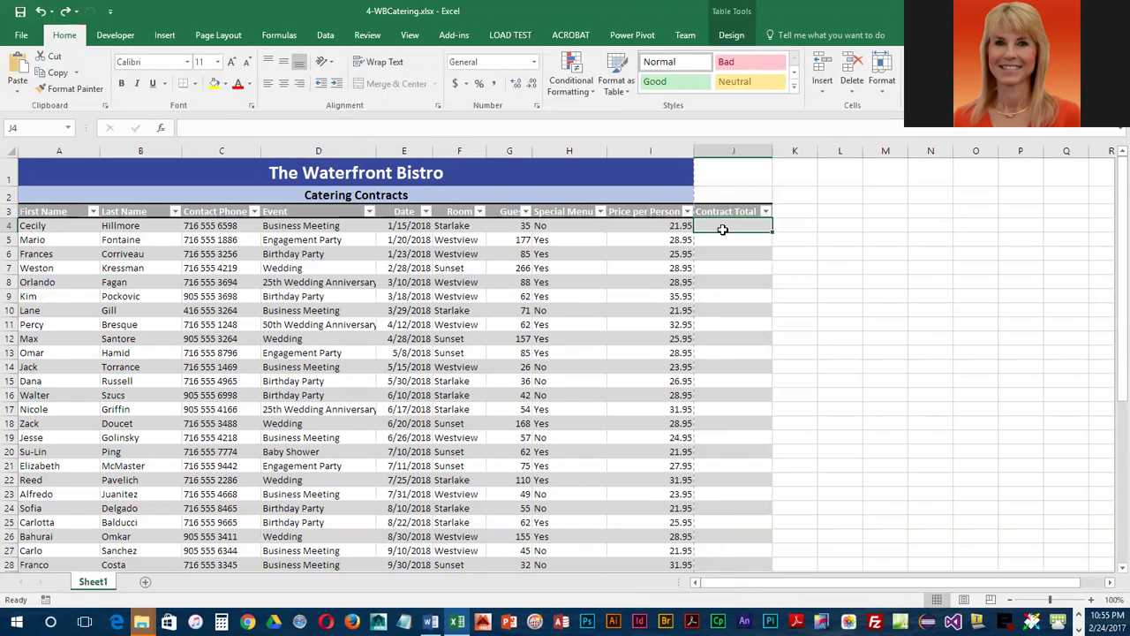
pyautogui.write('=')
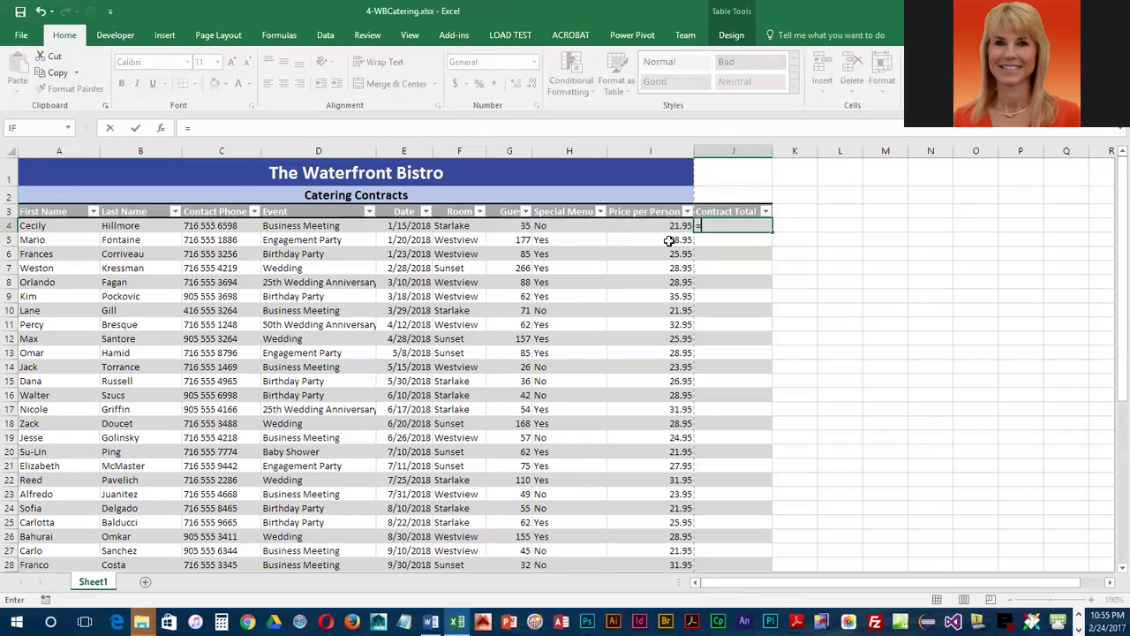
pyautogui.write('g4*i')
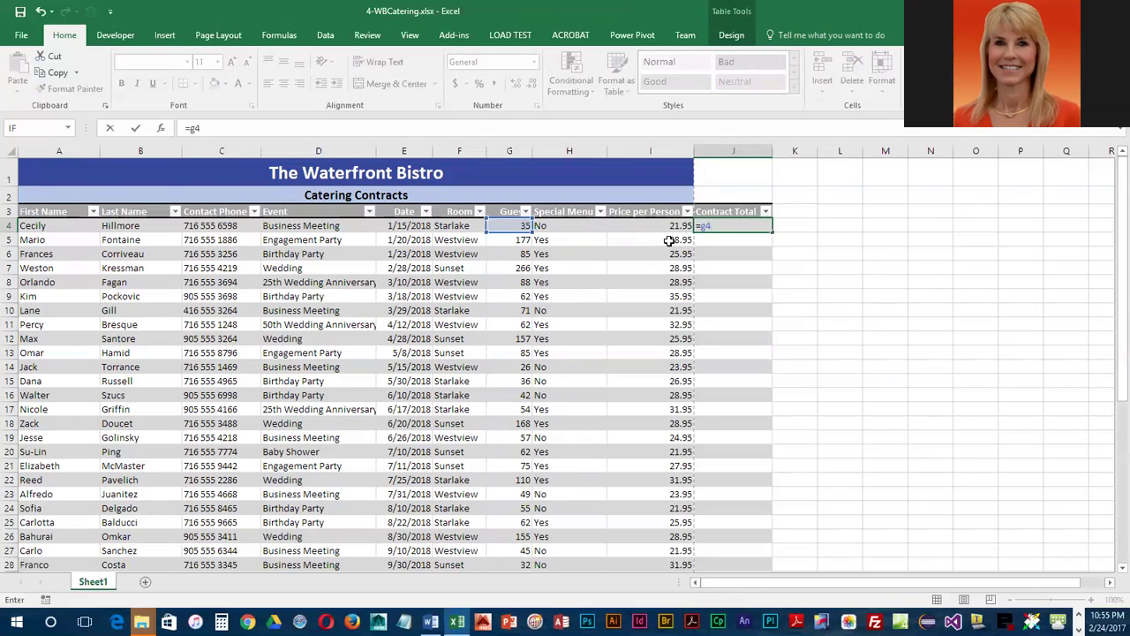
pyautogui.write('4')
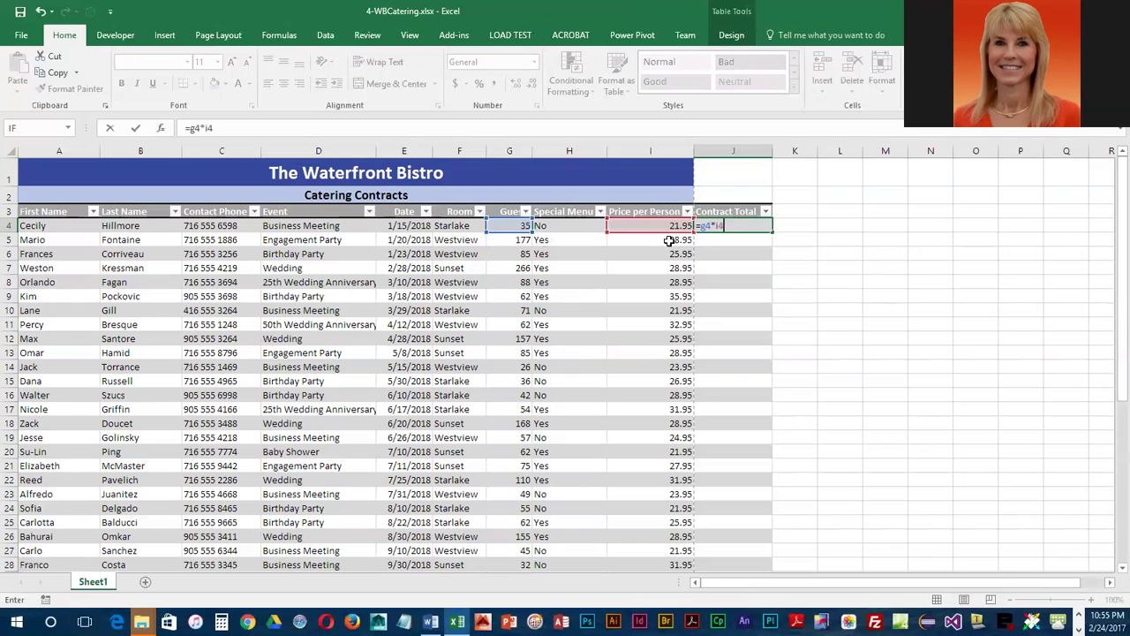
pyautogui.press('Return')
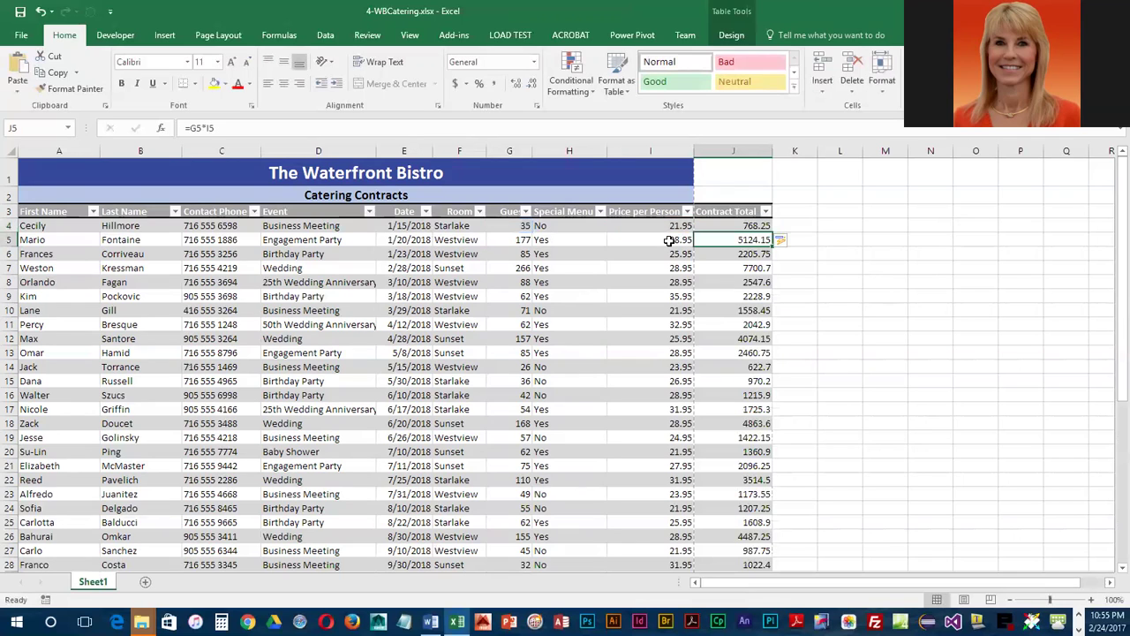
# Apply the dollar accounting number format to the Contract Total values in J4:J42.
pyautogui.click(742, 226)
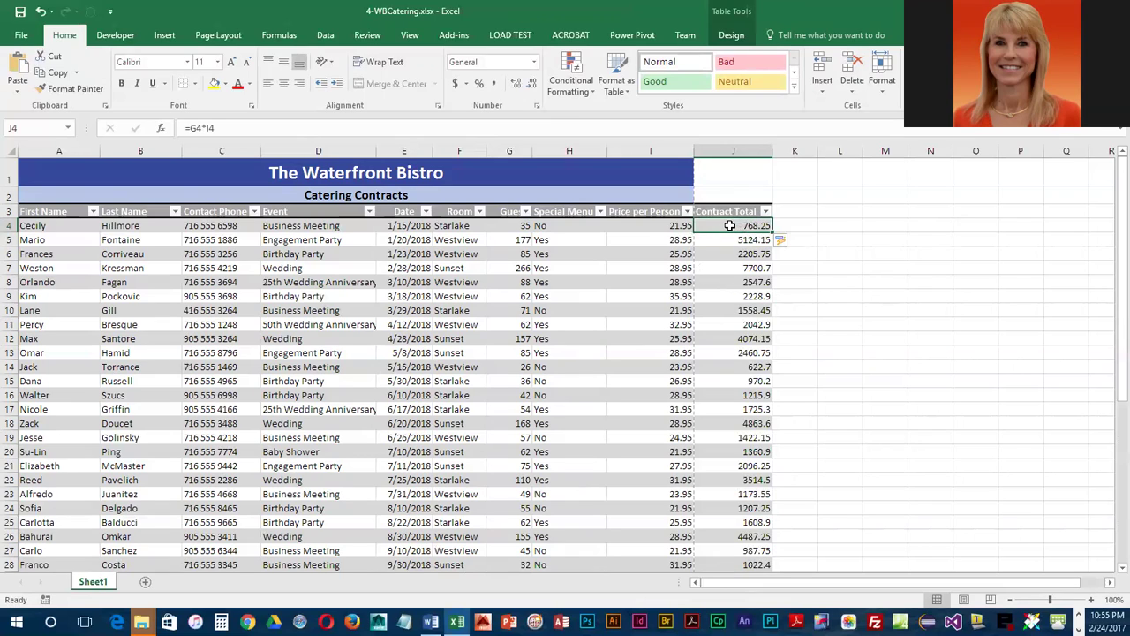
pyautogui.moveTo(729, 225); pyautogui.dragTo(741, 548)
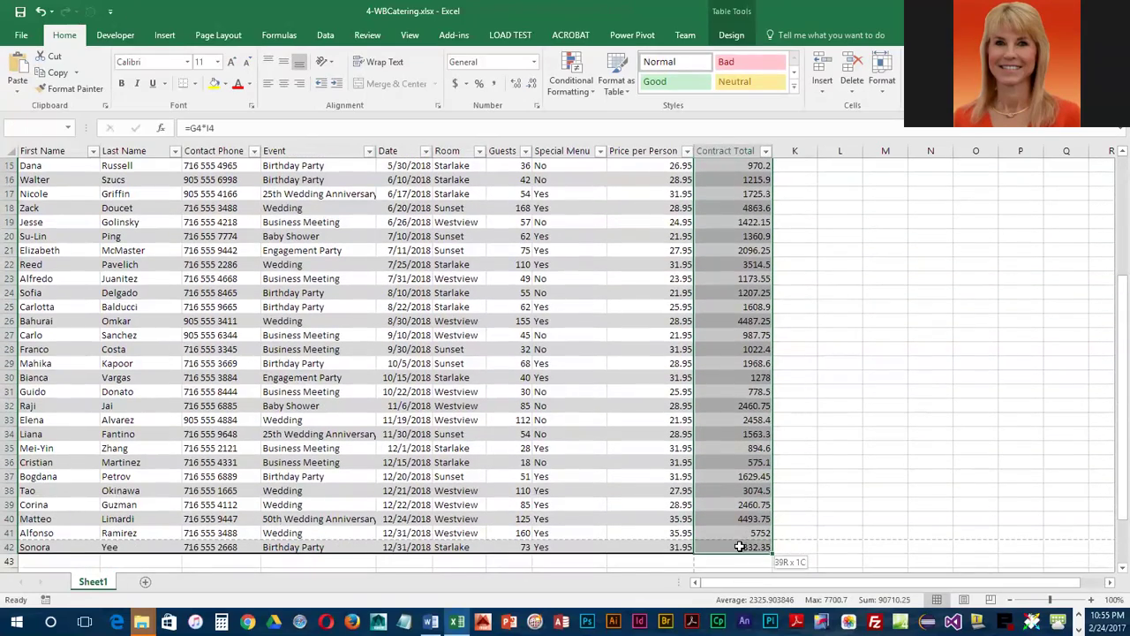
pyautogui.click(454, 82)
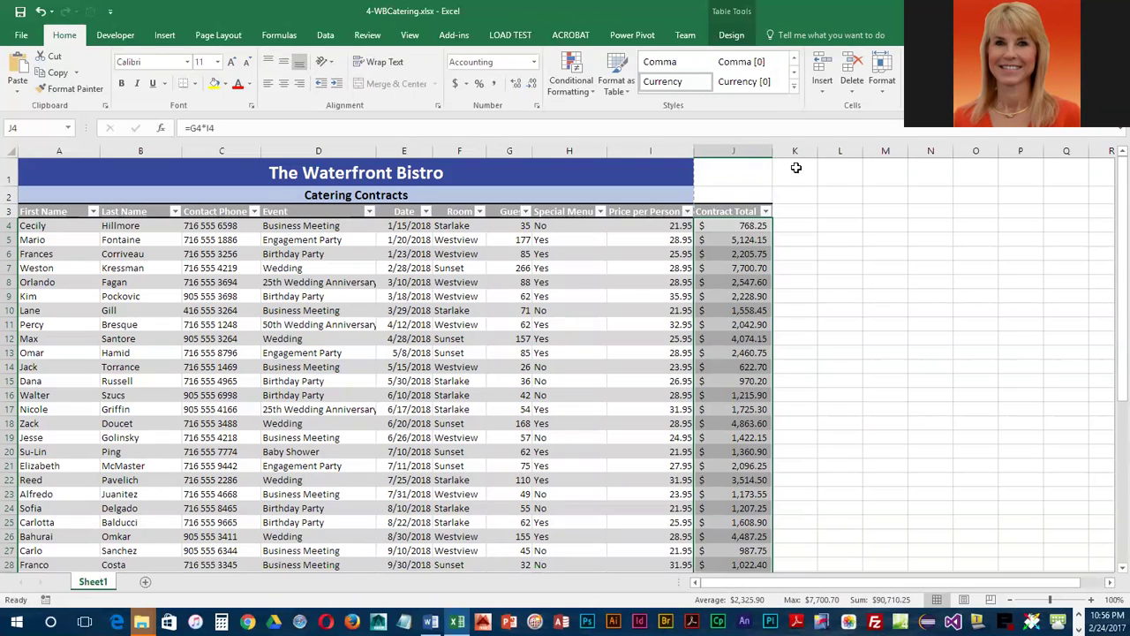
# Set the width of column J to 16.
pyautogui.moveTo(770, 149); pyautogui.dragTo(777, 150)
pyautogui.click(742, 152)
pyautogui.click(735, 174)
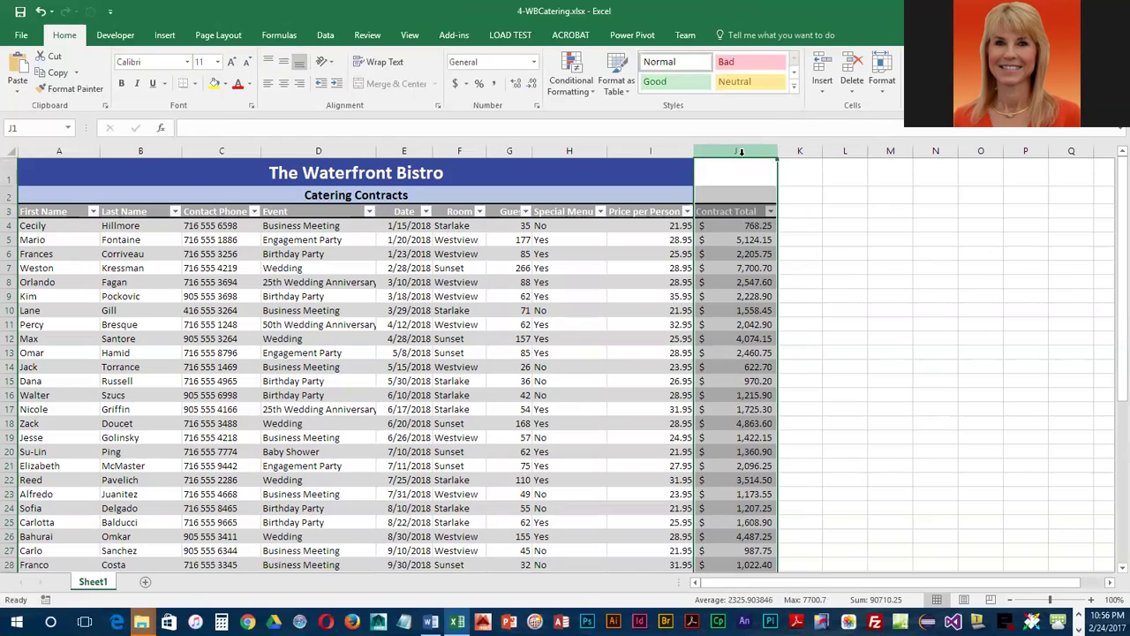
pyautogui.click(883, 73)
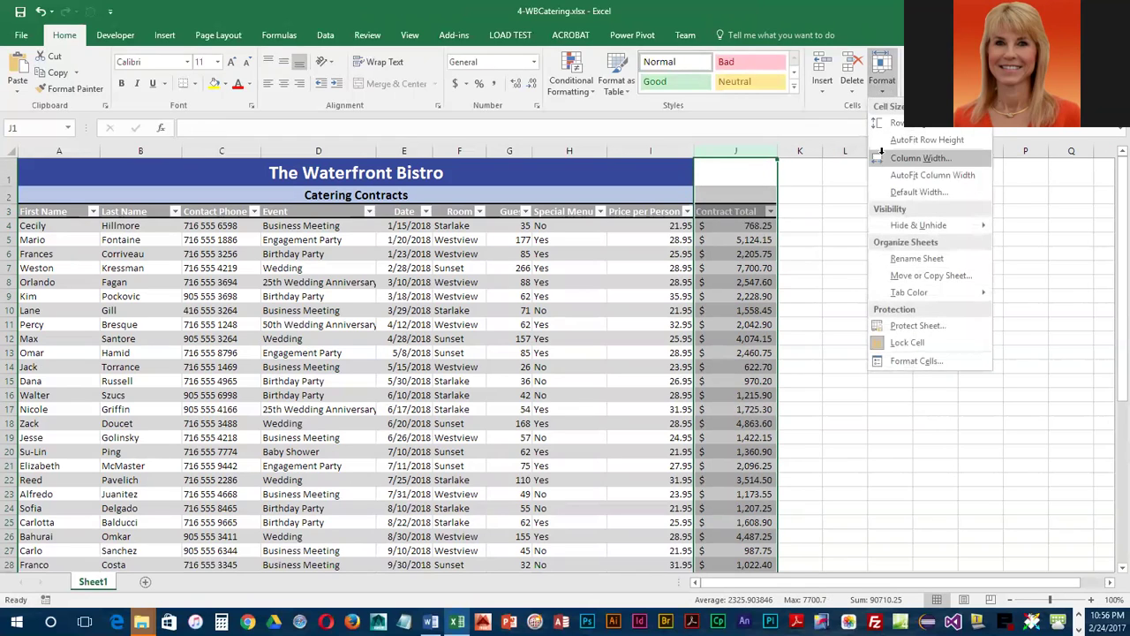
pyautogui.click(884, 158)
pyautogui.write('16')
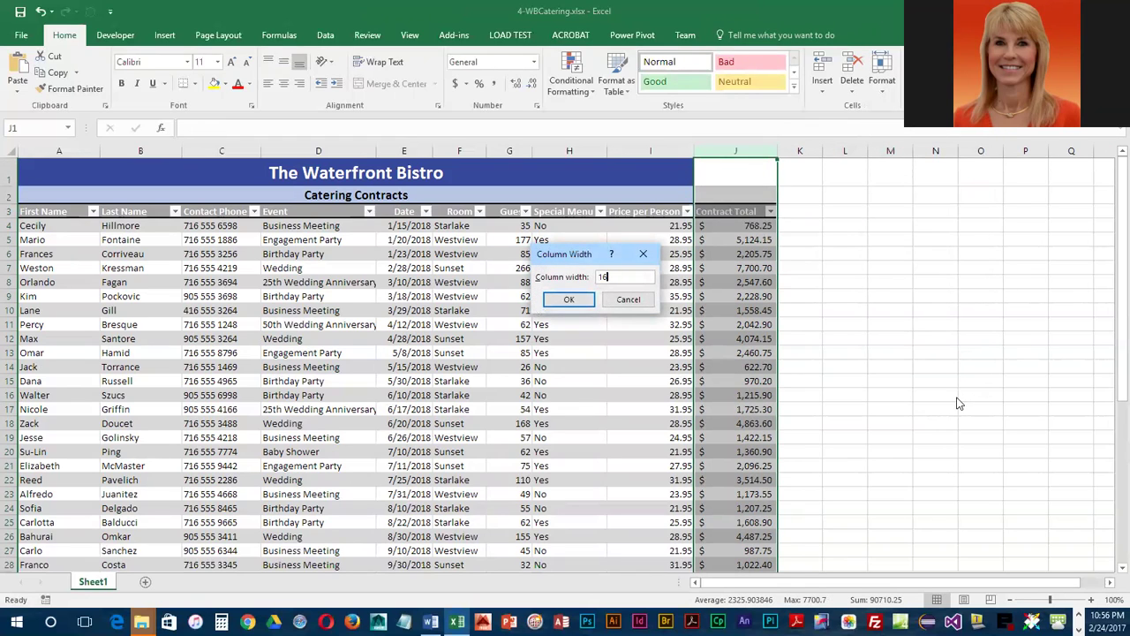
pyautogui.press('Return')
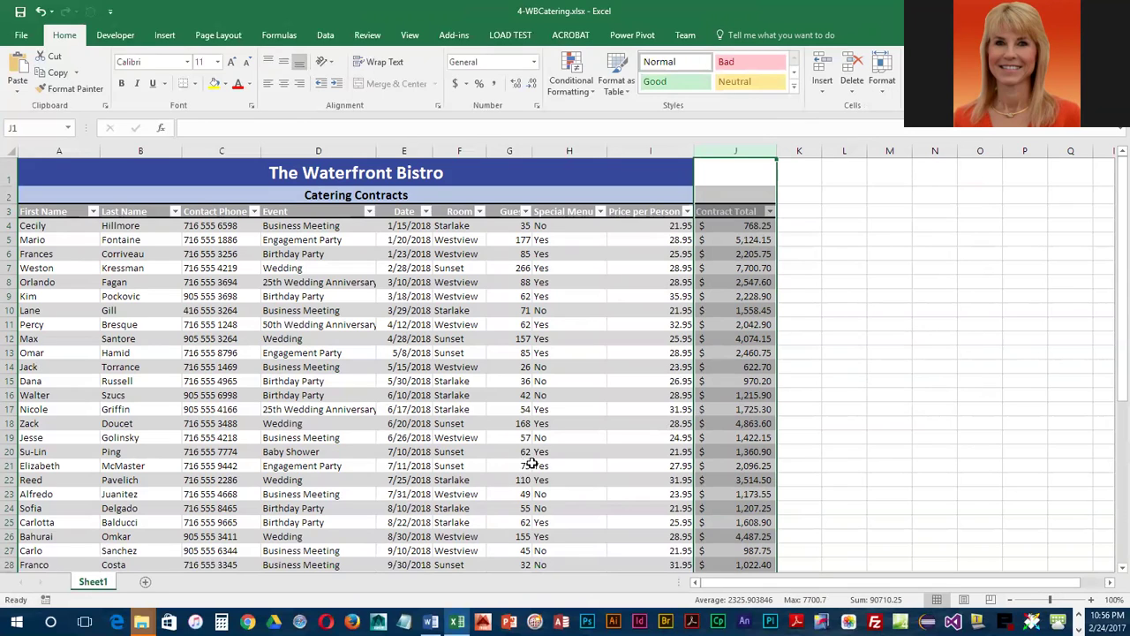
# Add a Total Row to the catering contracts table.
pyautogui.click(352, 323)
pyautogui.click(305, 279)
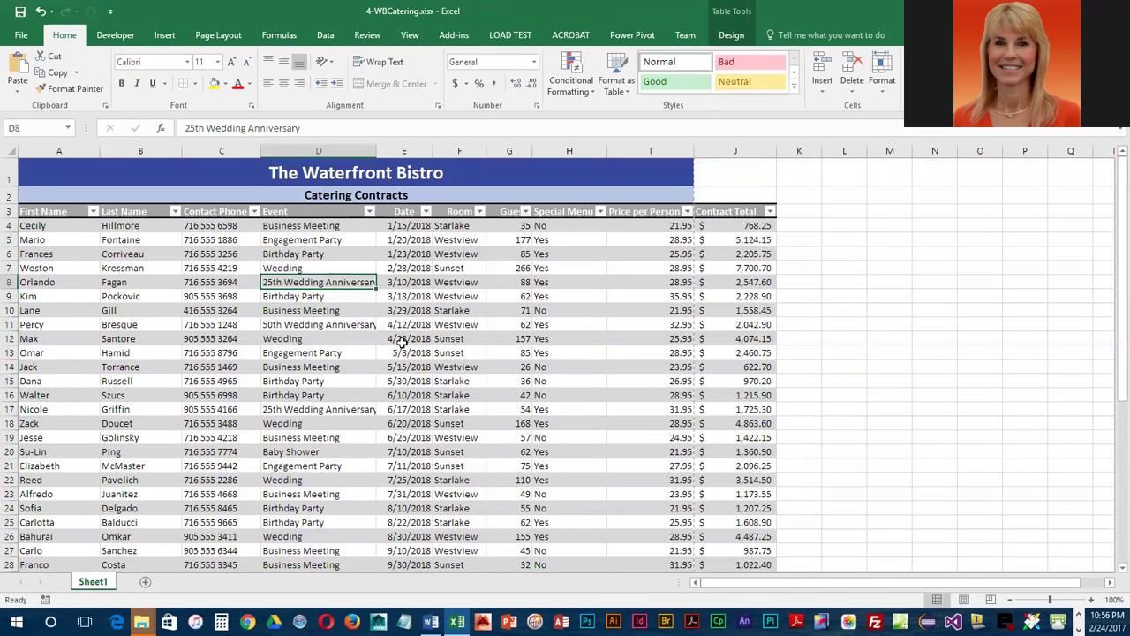
pyautogui.click(357, 314)
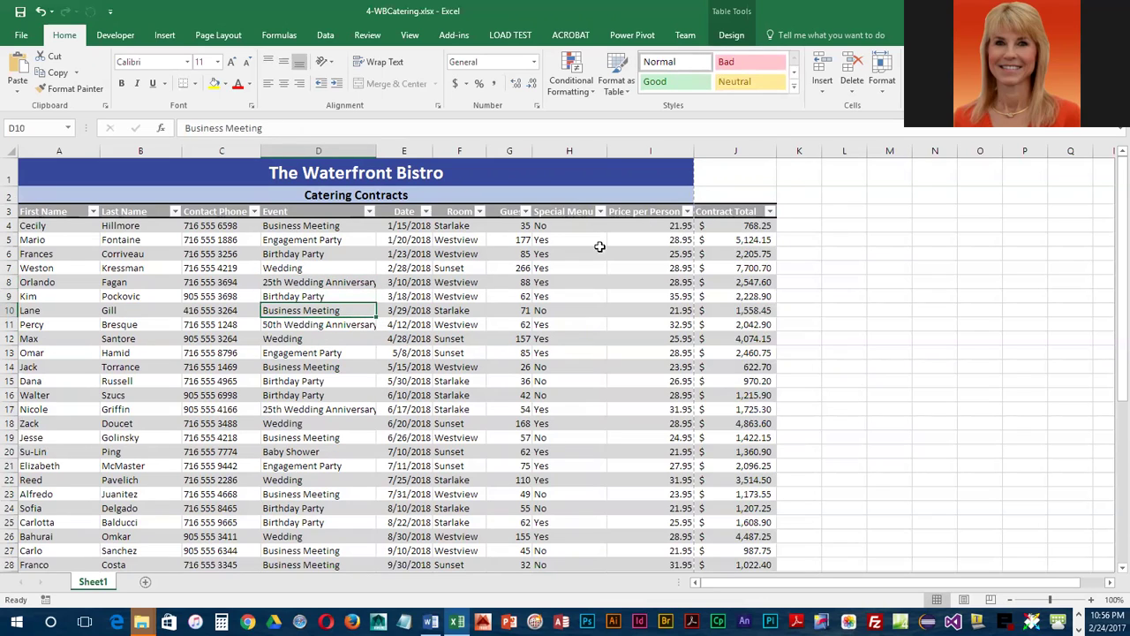
pyautogui.click(730, 37)
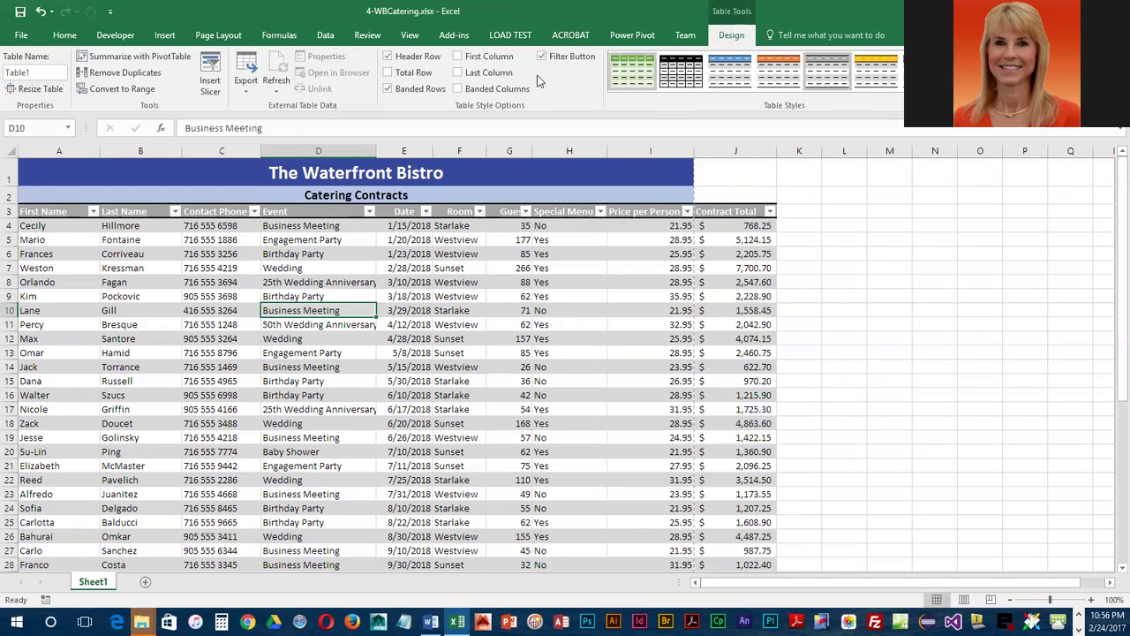
pyautogui.click(387, 73)
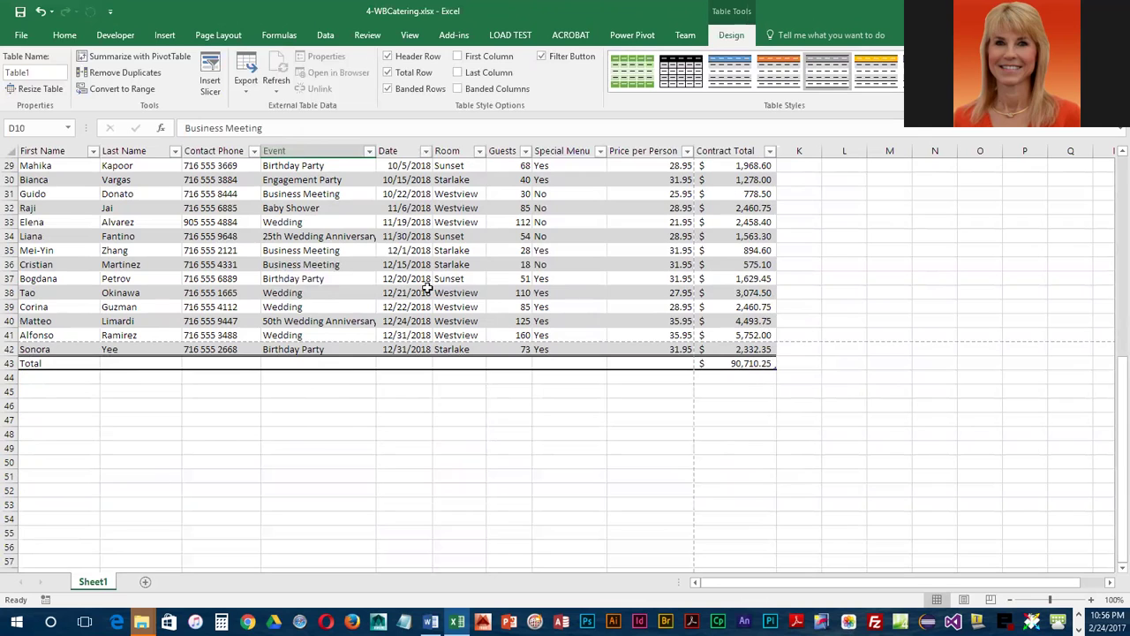
# Set the total row's Guests cell, G43, to calculate the Sum of the column.
pyautogui.scroll(2, 529, 322)
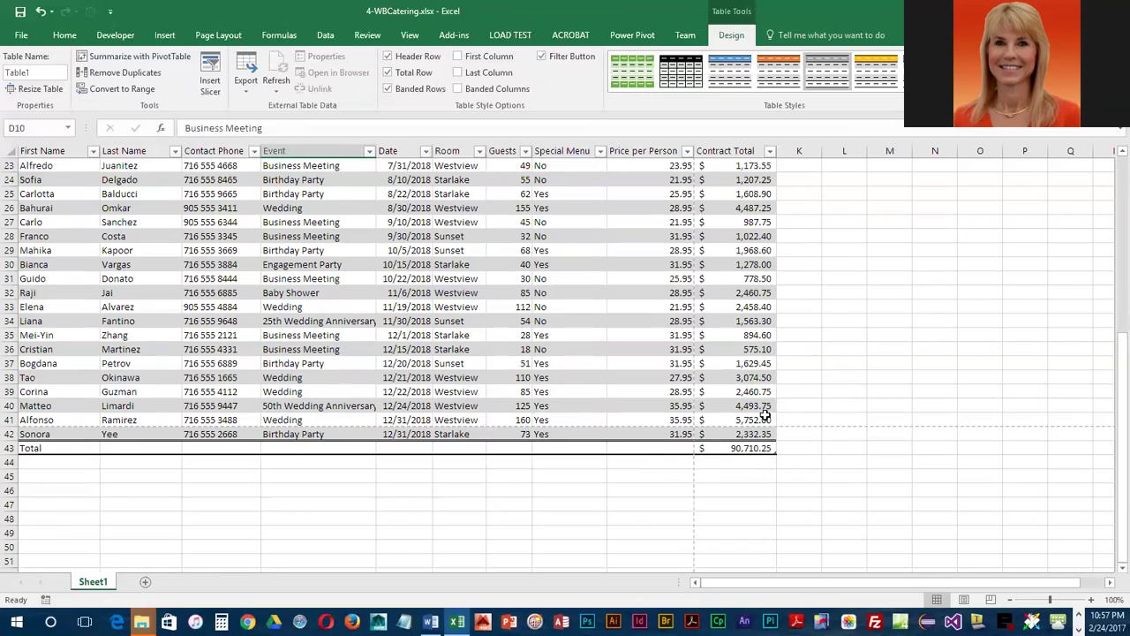
pyautogui.scroll(7, 693, 421)
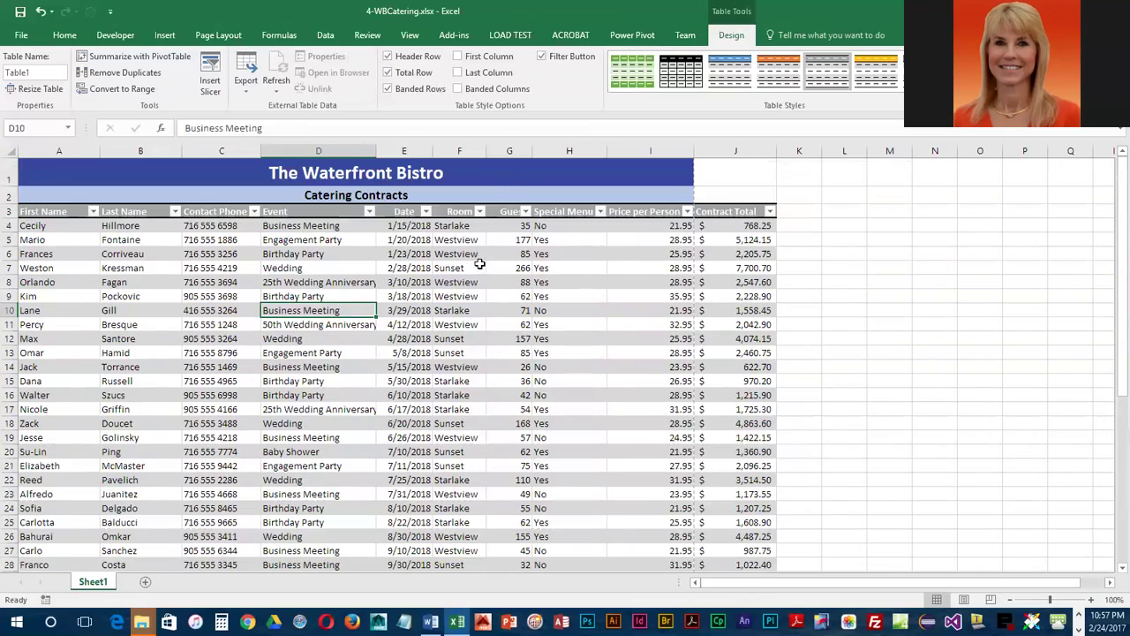
pyautogui.scroll(-2, 498, 302)
pyautogui.scroll(-6, 498, 353)
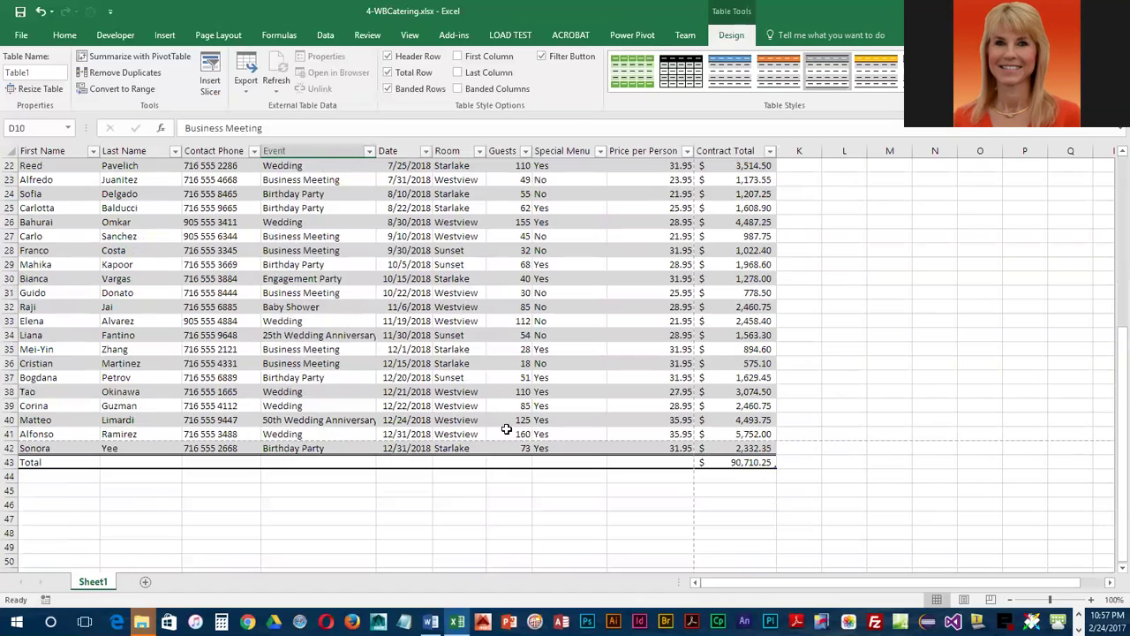
pyautogui.click(516, 461)
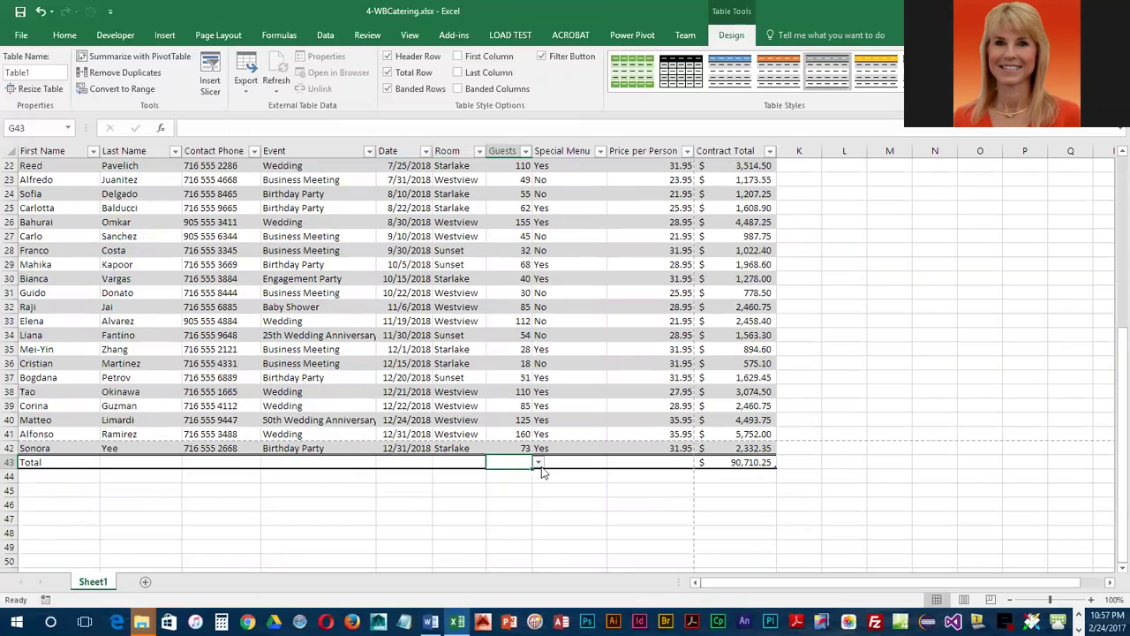
pyautogui.click(539, 464)
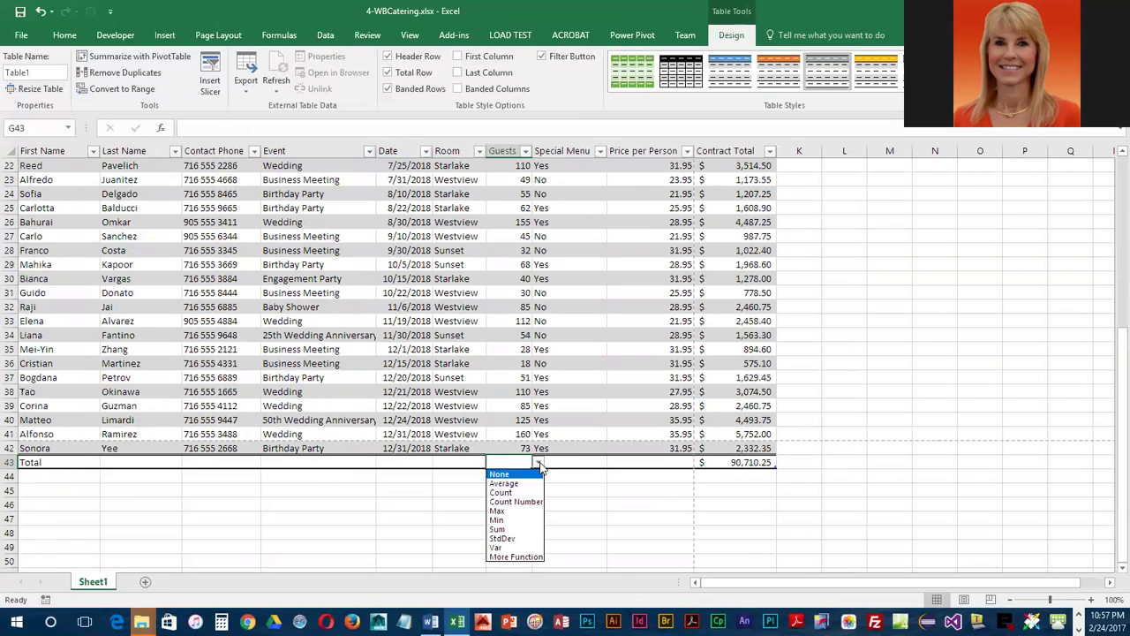
pyautogui.click(510, 530)
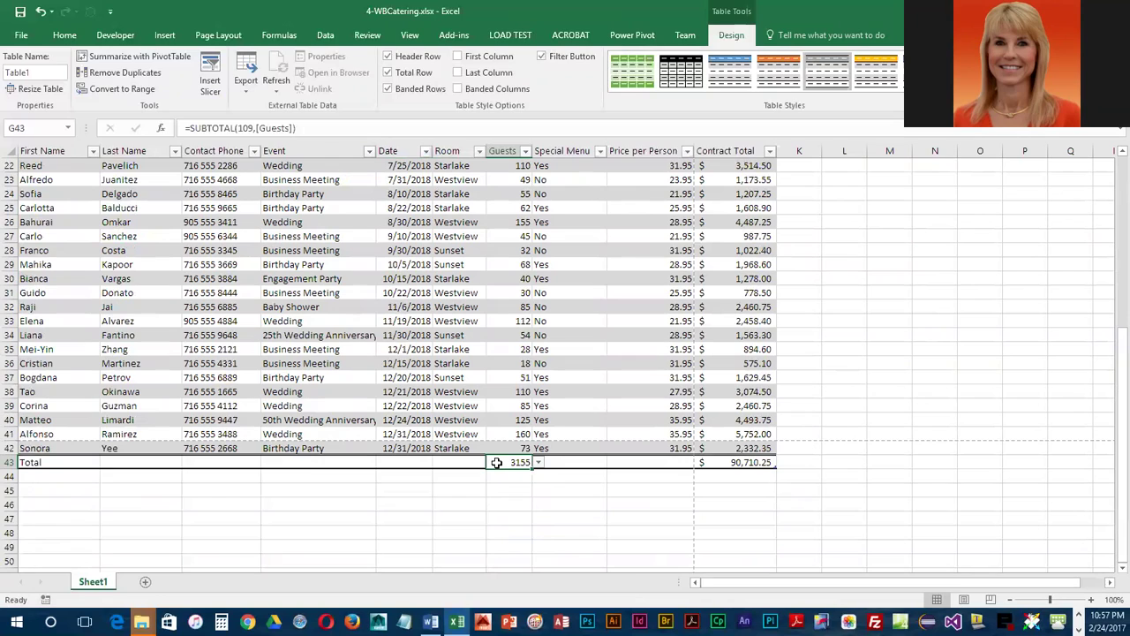
# Set the total row's Price per Person cell, I43, to calculate the Average of the column.
pyautogui.click(654, 460)
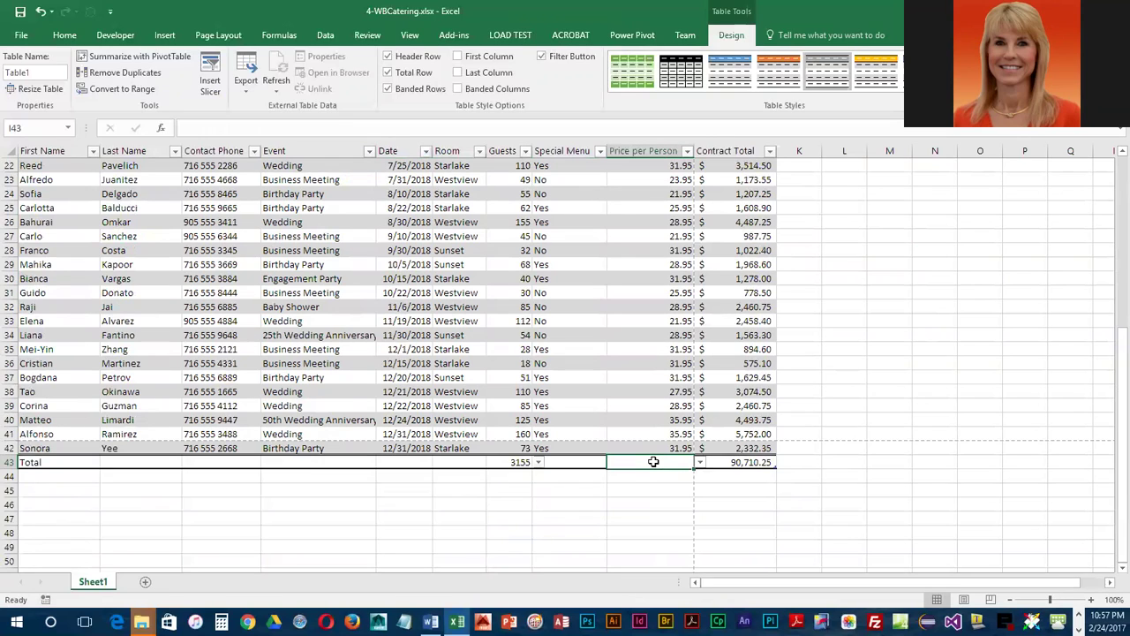
pyautogui.click(700, 465)
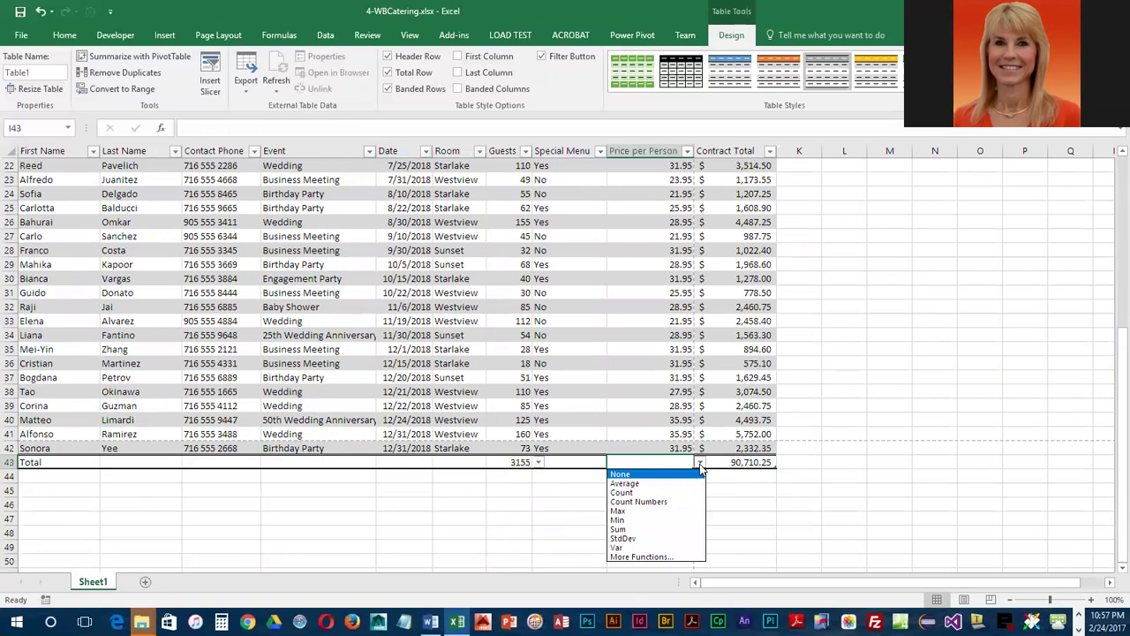
pyautogui.click(658, 485)
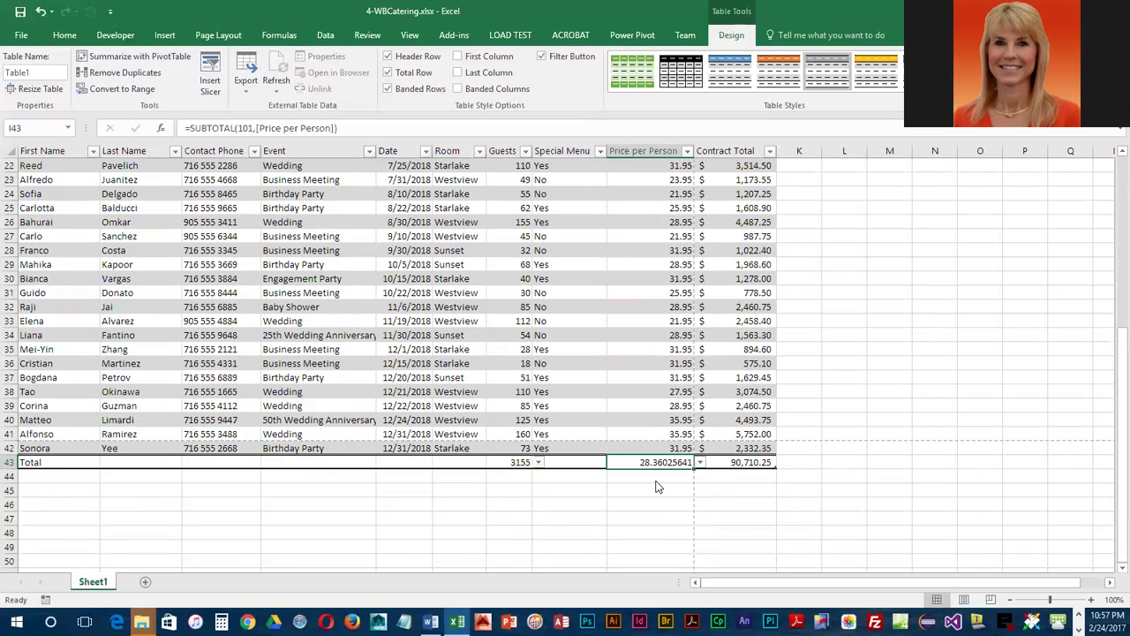
# Reduce the average price per person in I43 to two decimal places.
pyautogui.click(65, 36)
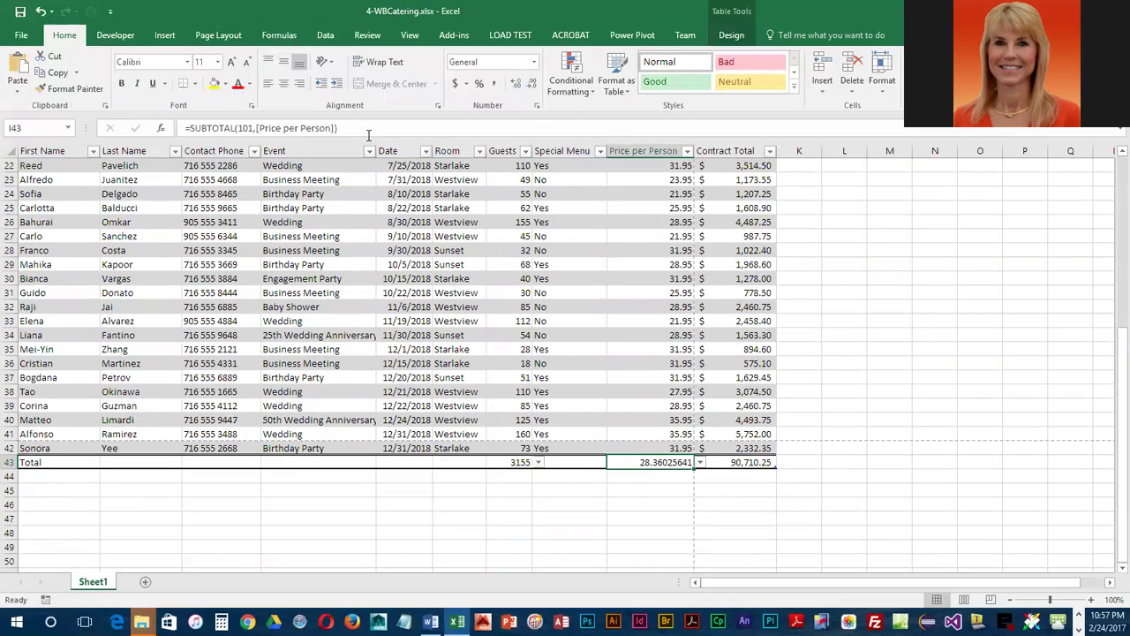
pyautogui.click(533, 86)
pyautogui.click(533, 85)
pyautogui.click(533, 86)
pyautogui.click(533, 86)
pyautogui.click(532, 85)
pyautogui.click(533, 85)
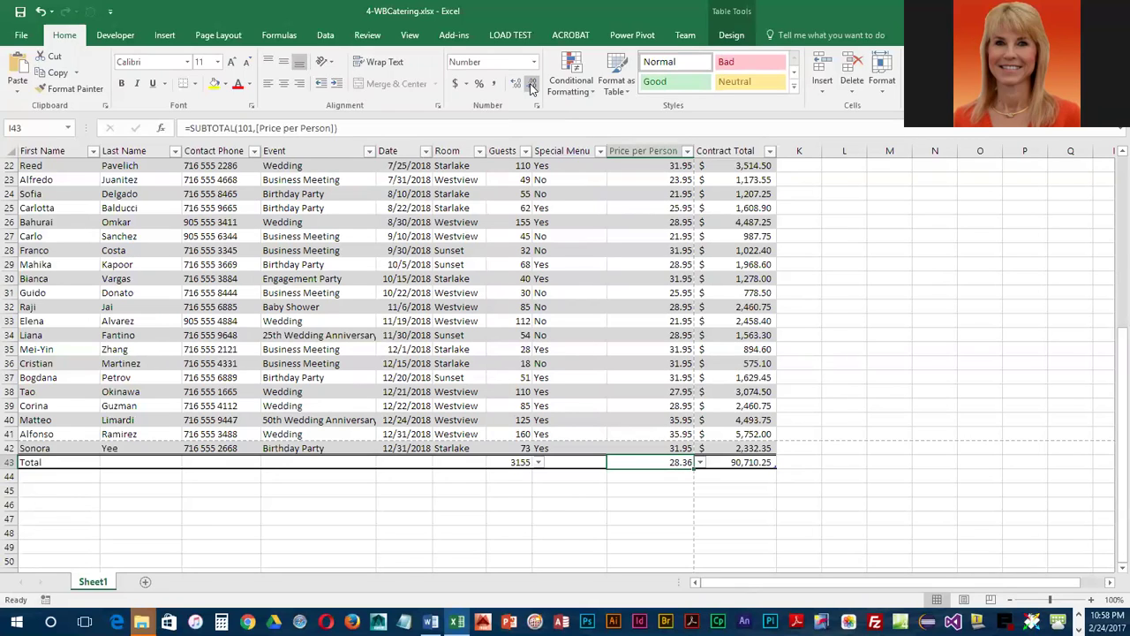
# Re-merge and center The Waterfront Bistro title across A1:J1 so it spans the new column.
pyautogui.scroll(7, 667, 433)
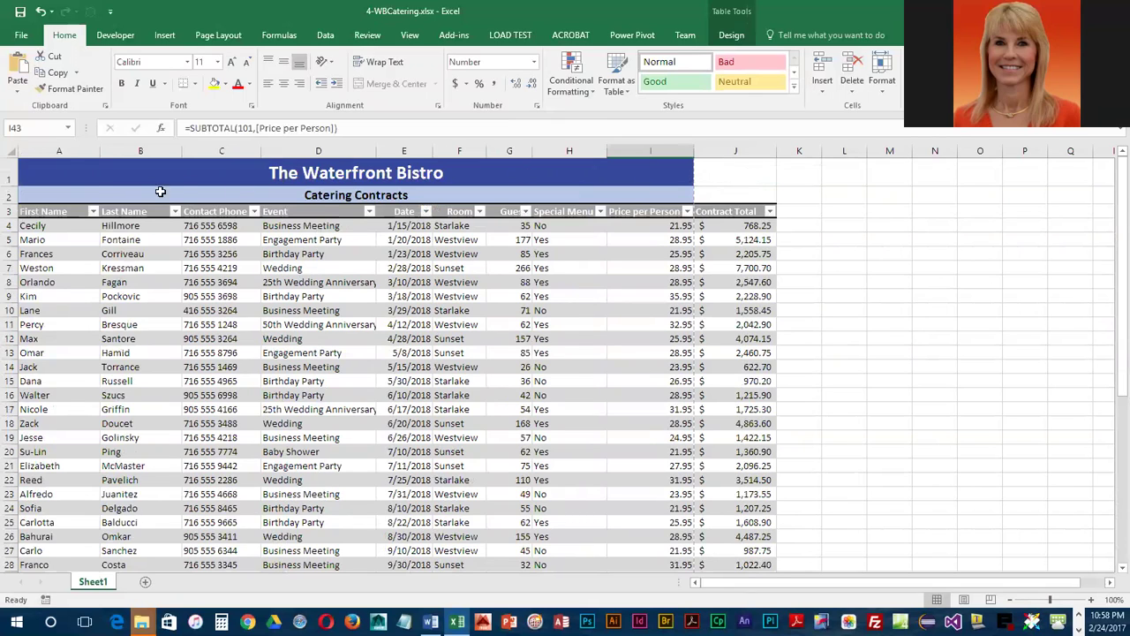
pyautogui.click(50, 171)
pyautogui.moveTo(50, 171); pyautogui.dragTo(720, 169)
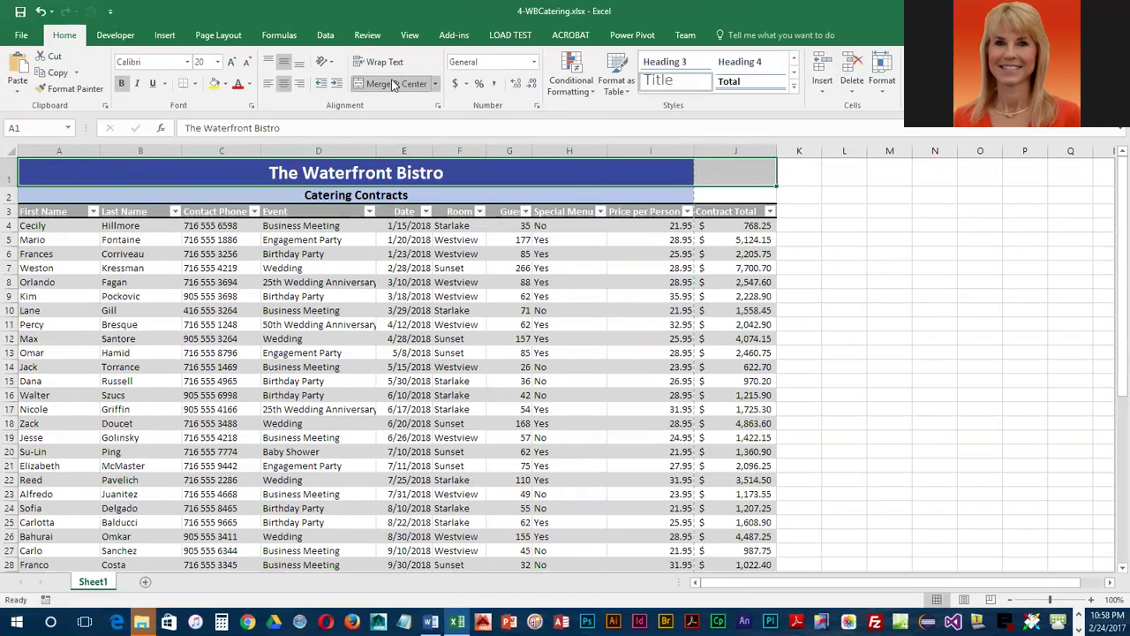
pyautogui.click(394, 84)
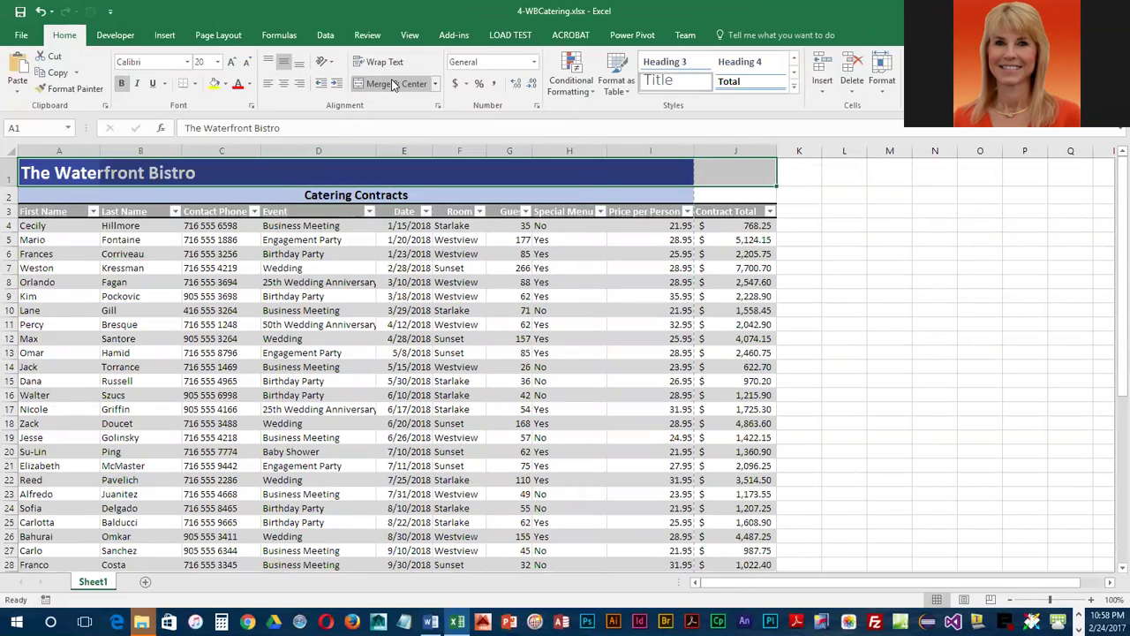
pyautogui.click(393, 84)
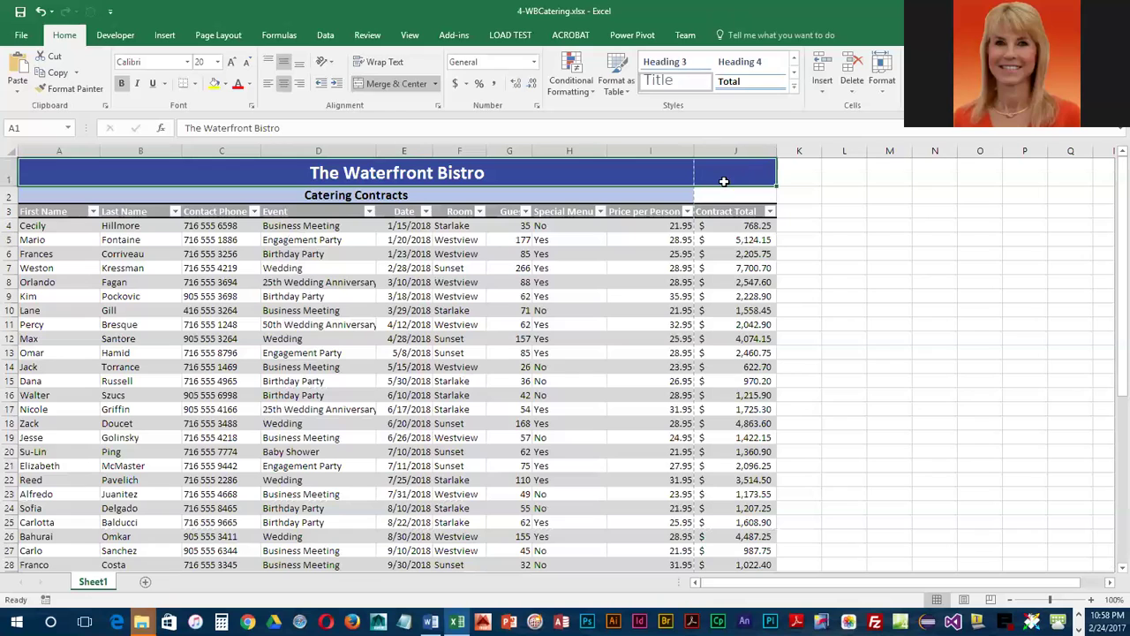
# Re-merge and center the Catering Contracts subtitle across A2:J2 and save the workbook.
pyautogui.click(41, 195)
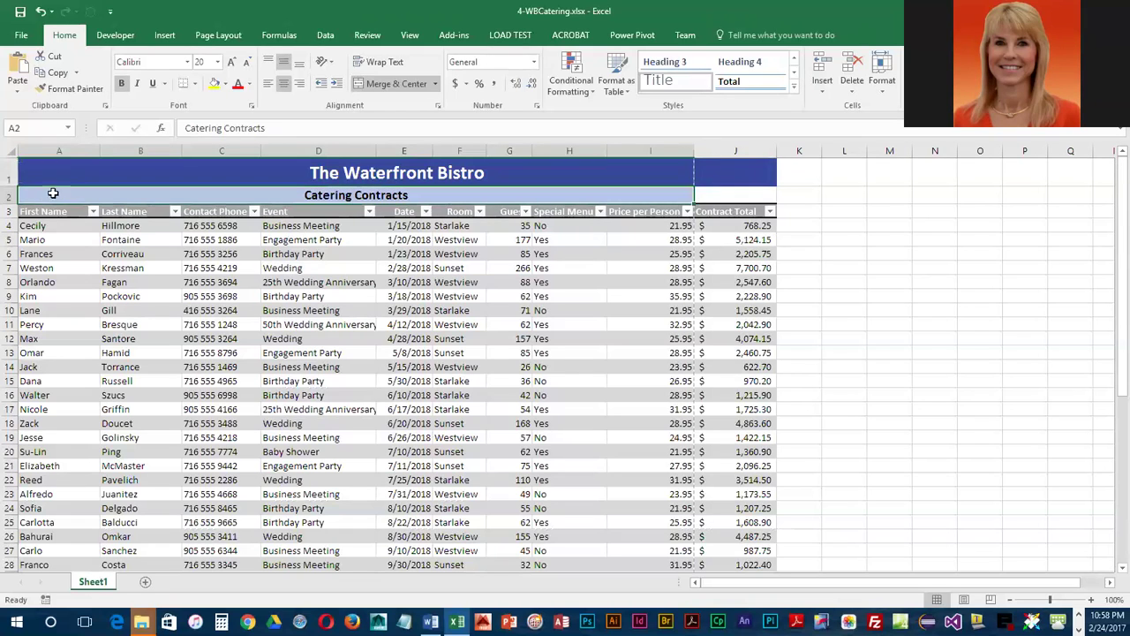
pyautogui.moveTo(620, 188); pyautogui.dragTo(714, 189)
pyautogui.click(399, 83)
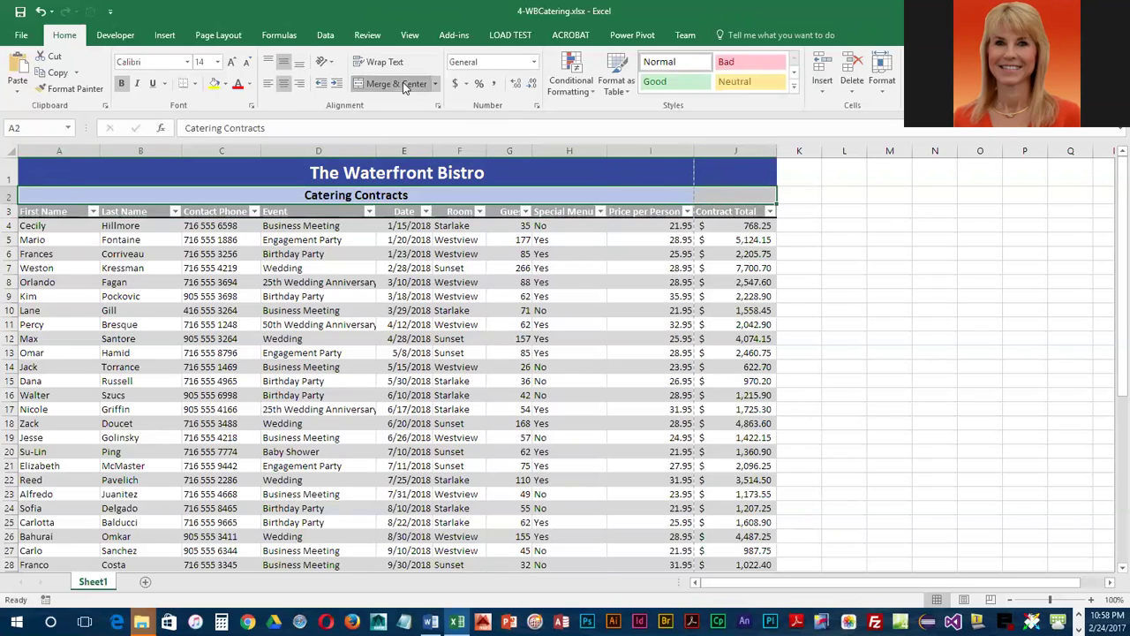
pyautogui.click(403, 82)
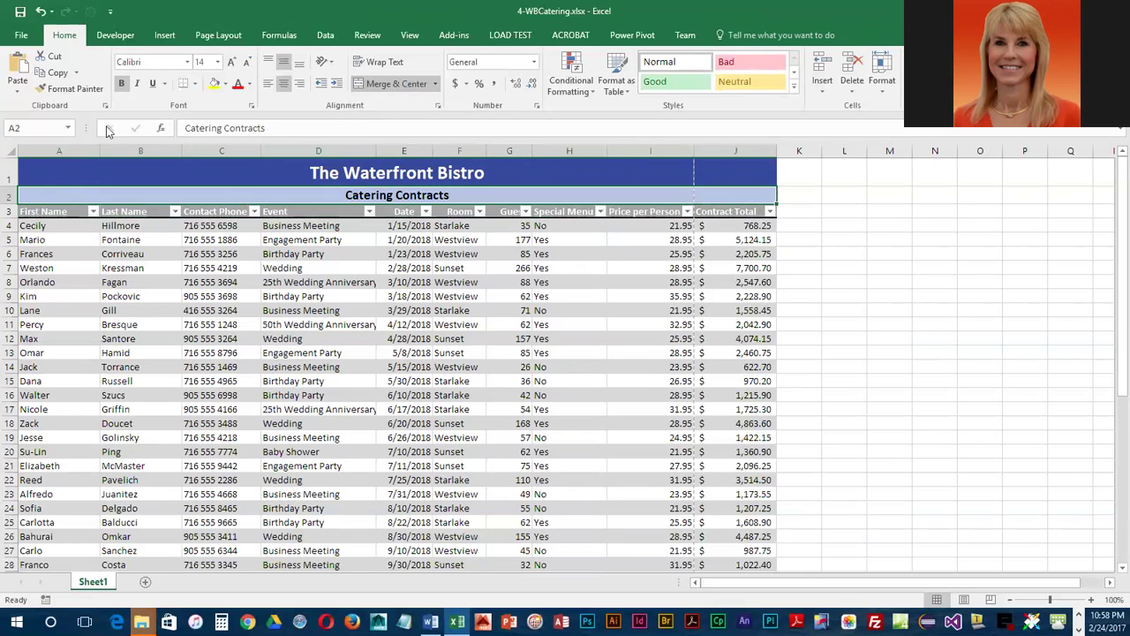
pyautogui.click(19, 13)
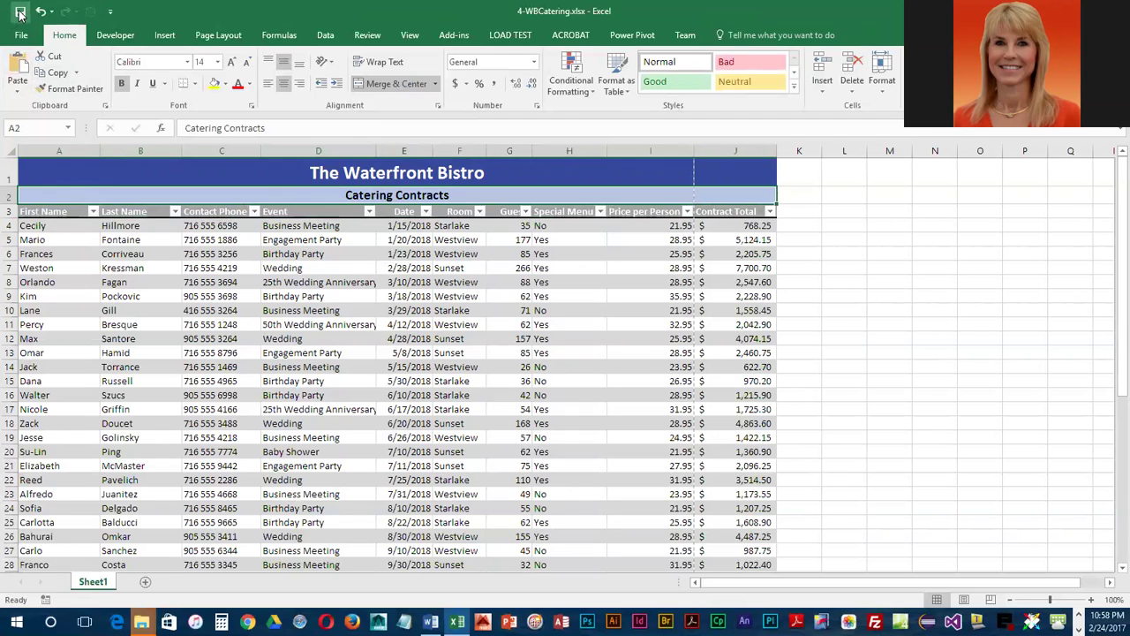